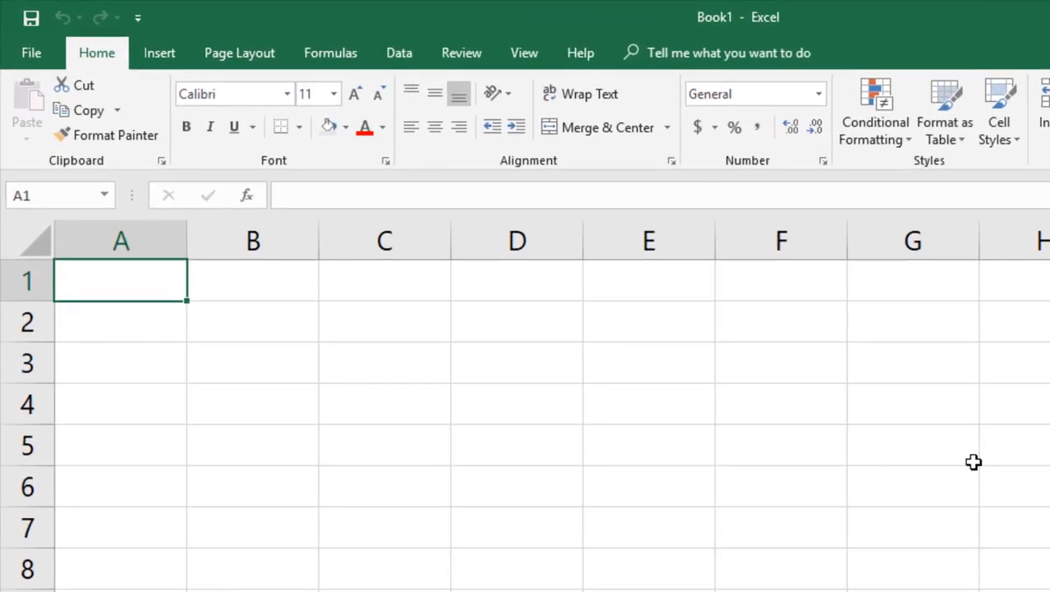
- Enter 6+3 in cell A1 and 6-3 in cell A2, both without a leading equals sign
type("6+3")
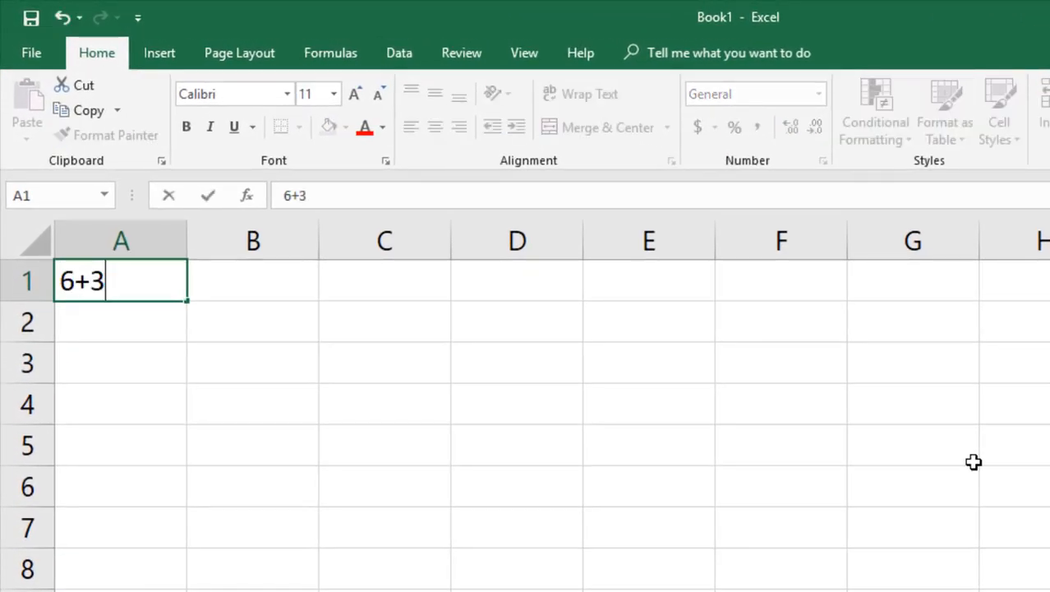
key("Return")
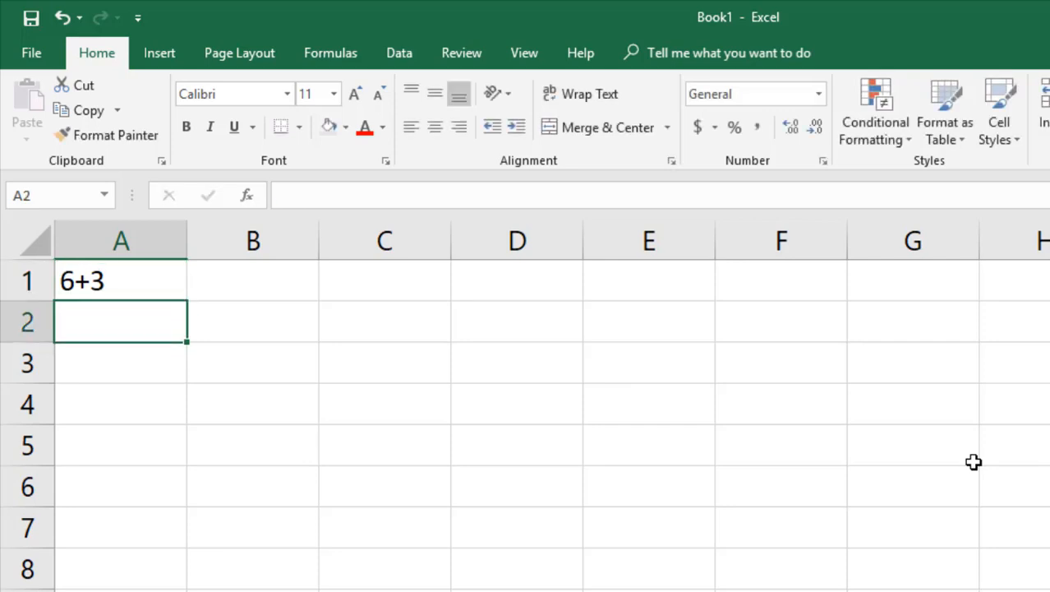
type("6-3")
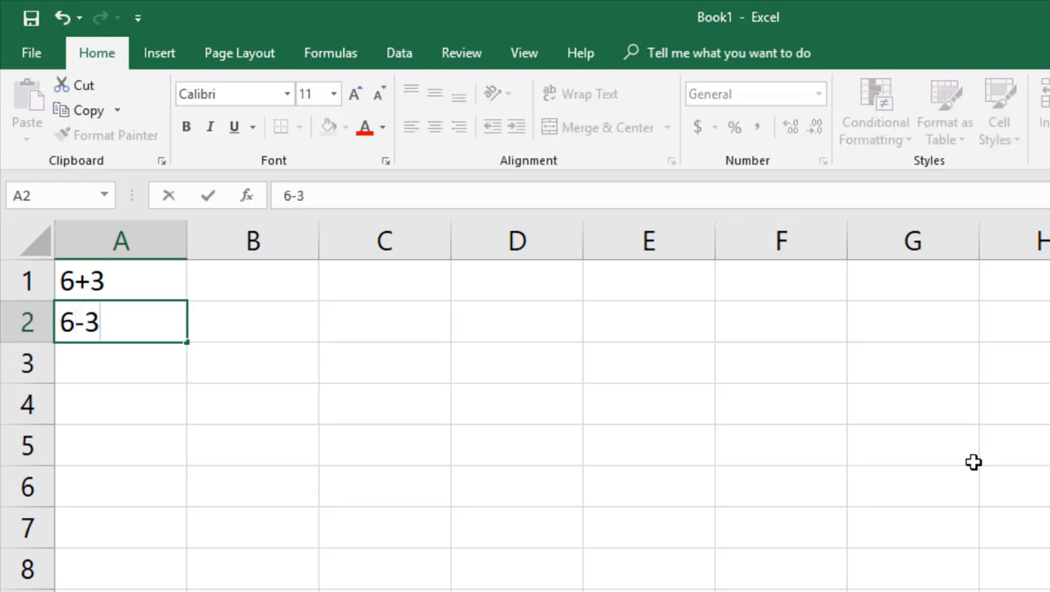
key("Return")
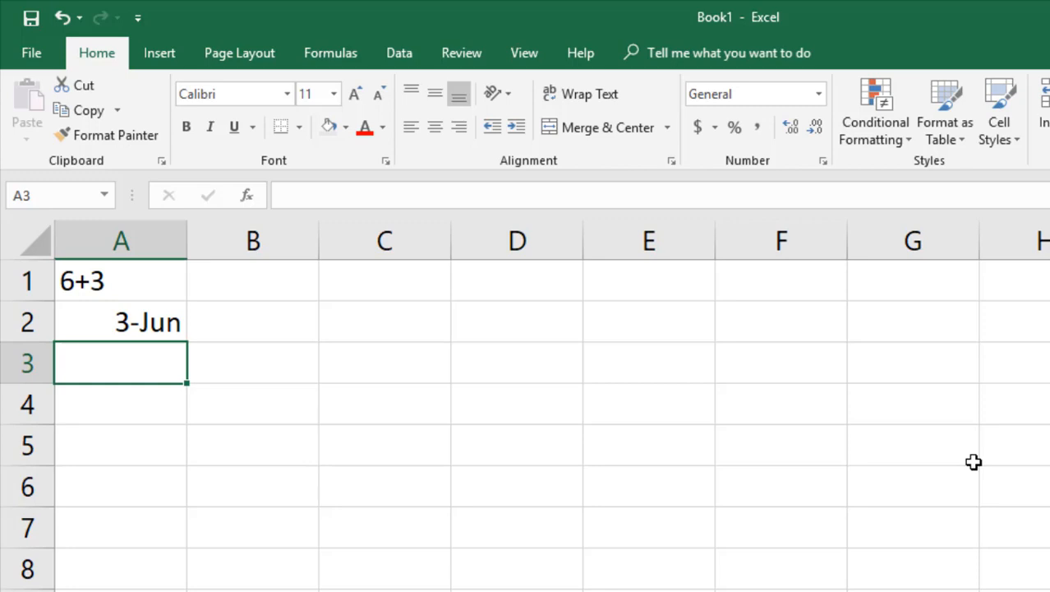
- Enter 6/3 in cell A3 and 6x3 in cell A4, both without a leading equals sign
type("6/")
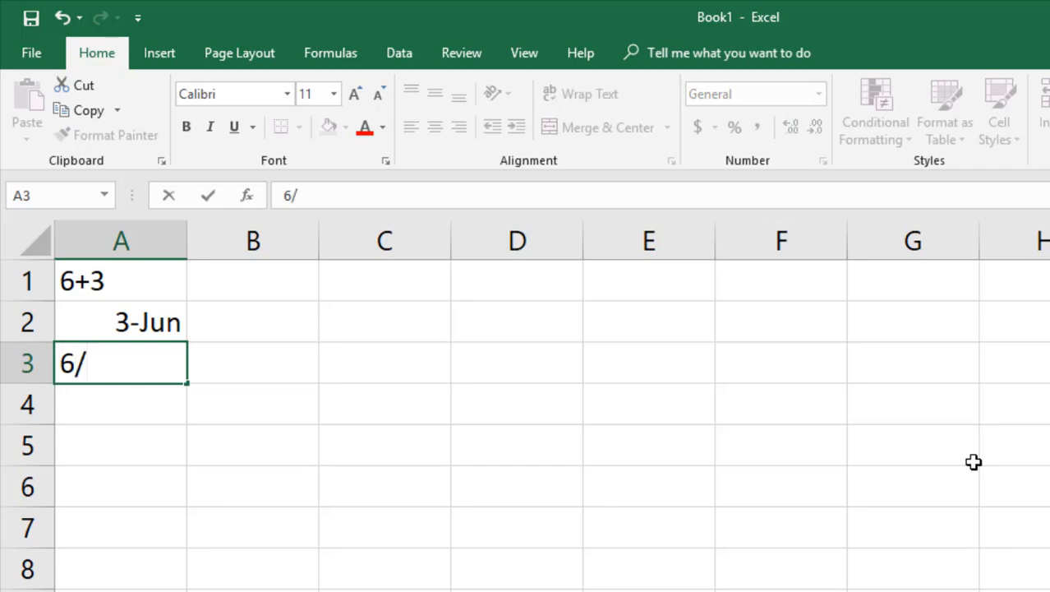
type("3")
key("Return")
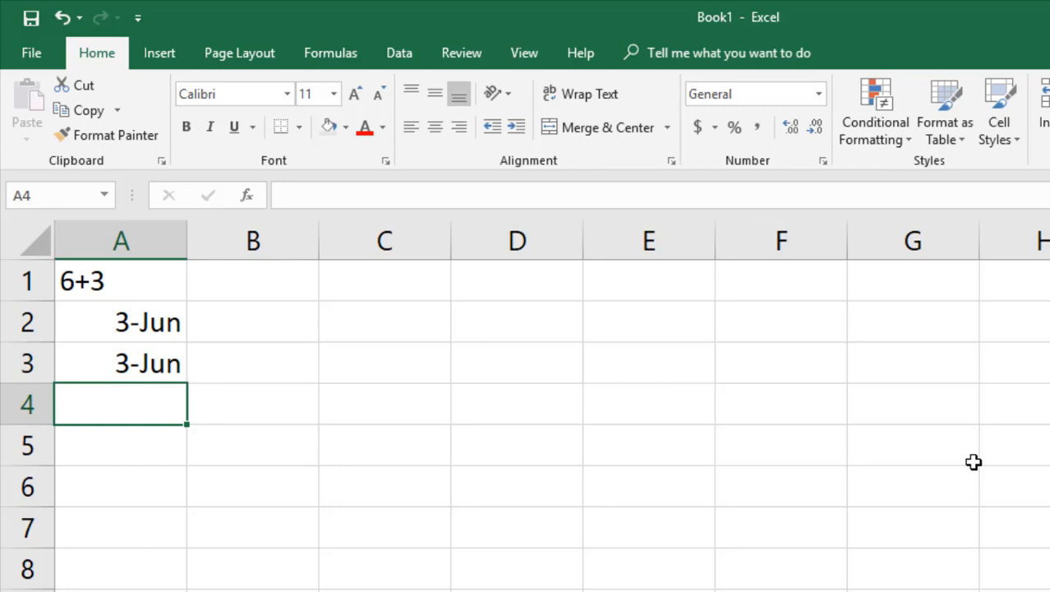
type("6")
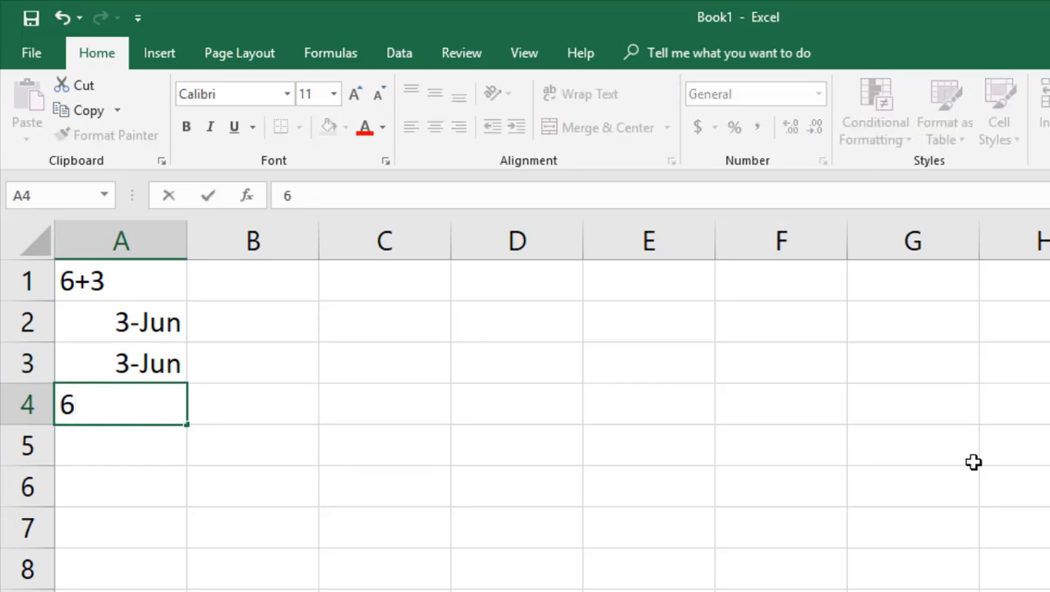
type("x3")
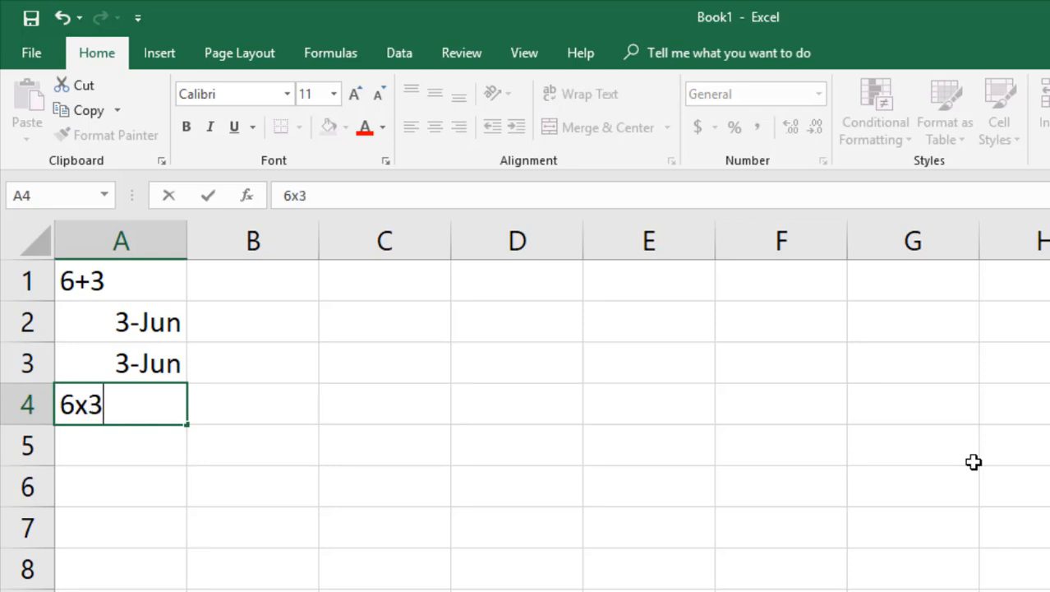
key("Return")
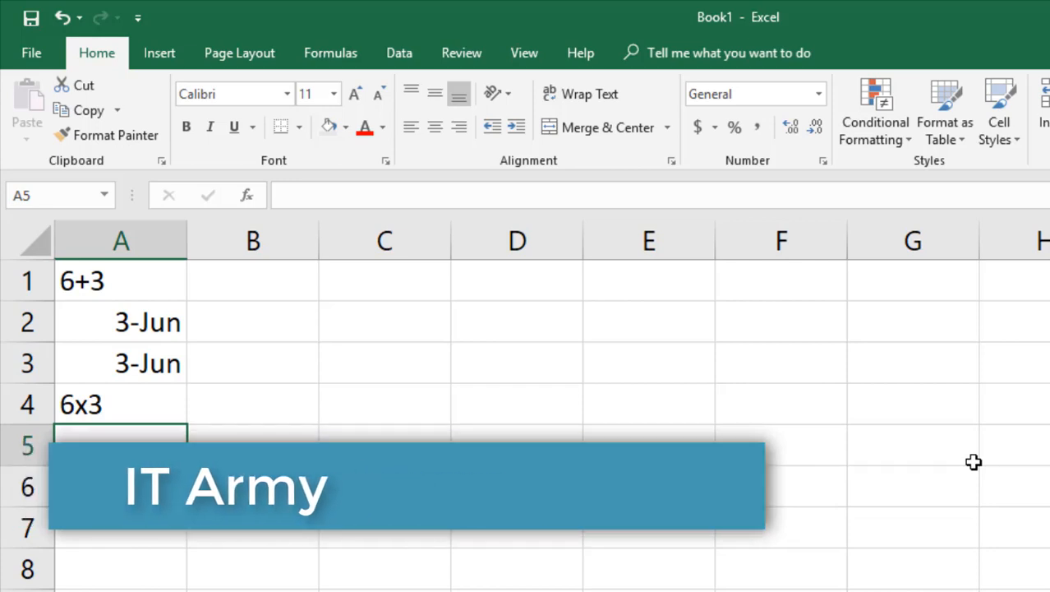
- Enter the addition formula =6+3 in cell B1
key("Up")
key("Up")
key("Up")
key("Up")
key("Right")
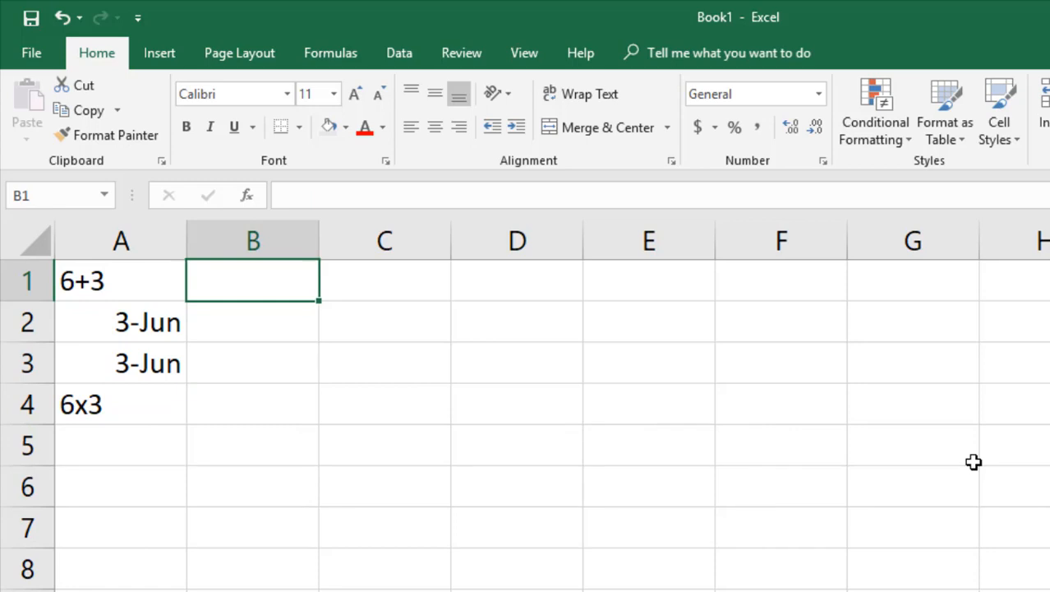
type("=")
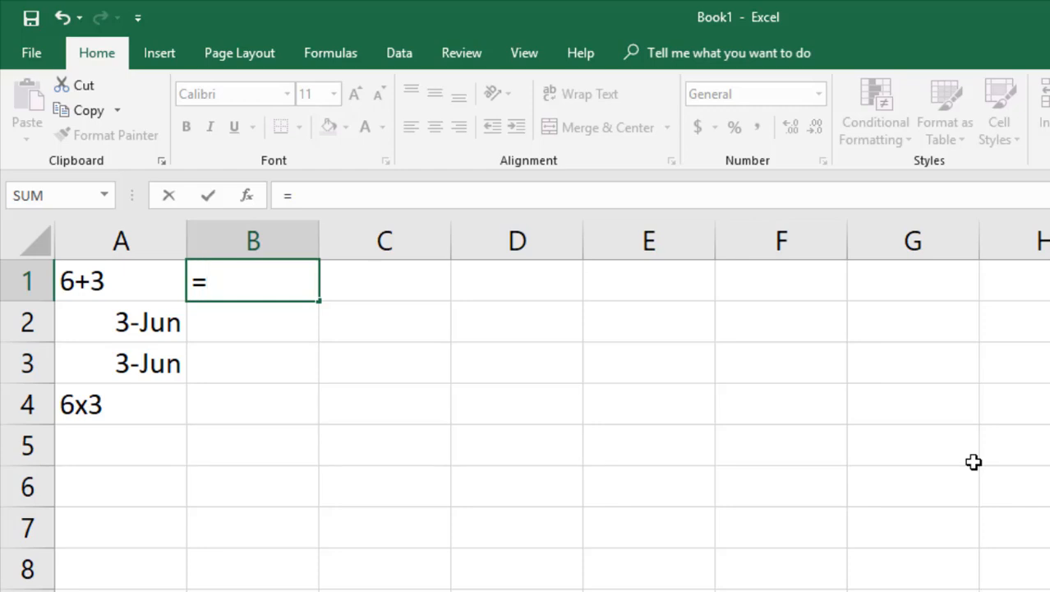
type("6")
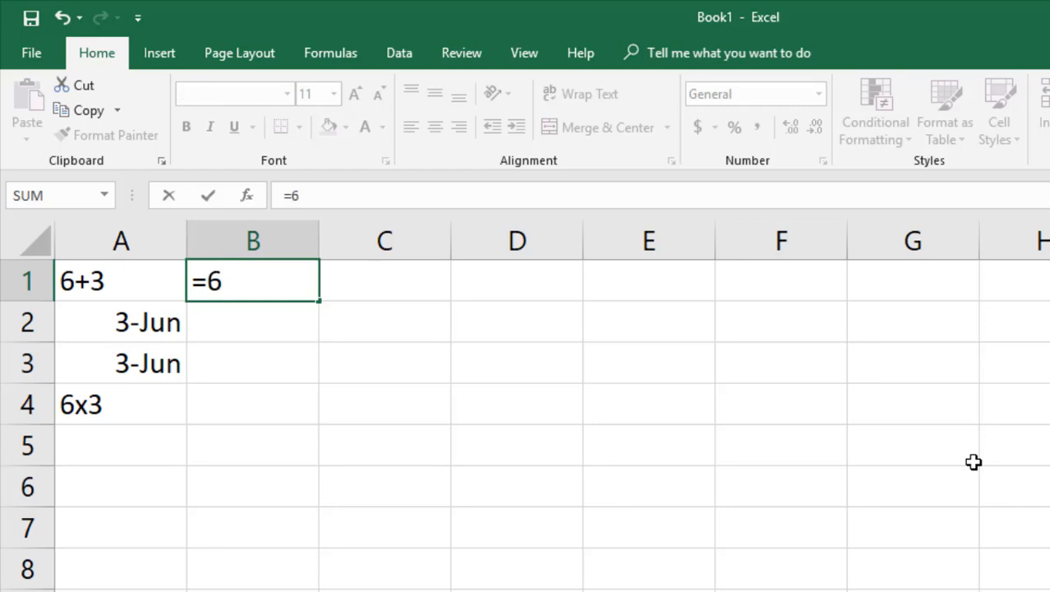
type("+3")
key("Return")
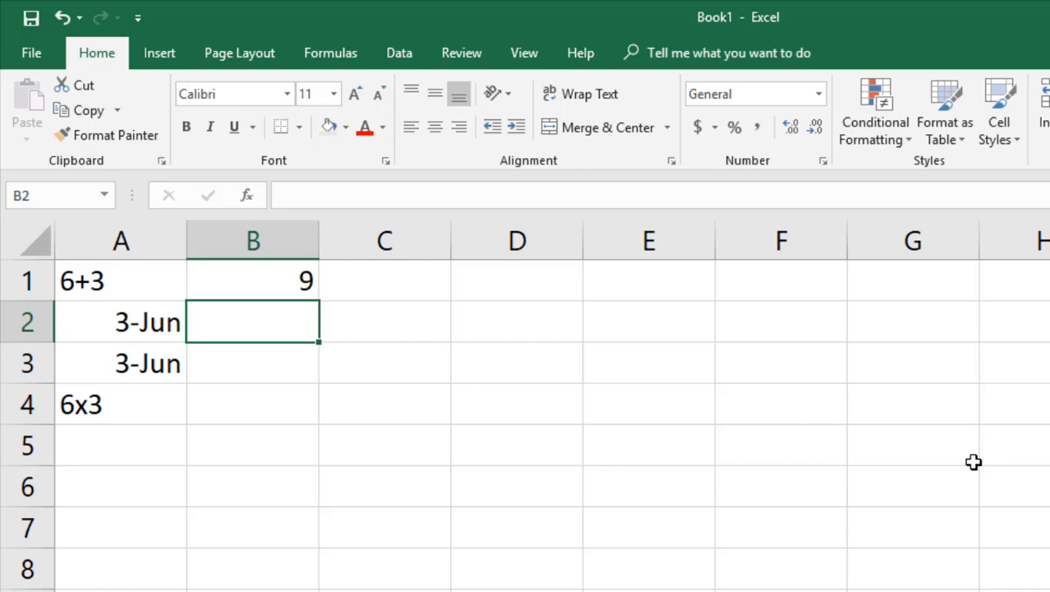
- Enter the subtraction formula =6-3 in cell B2, using the formula bar
left_click(314, 199)
type("=")
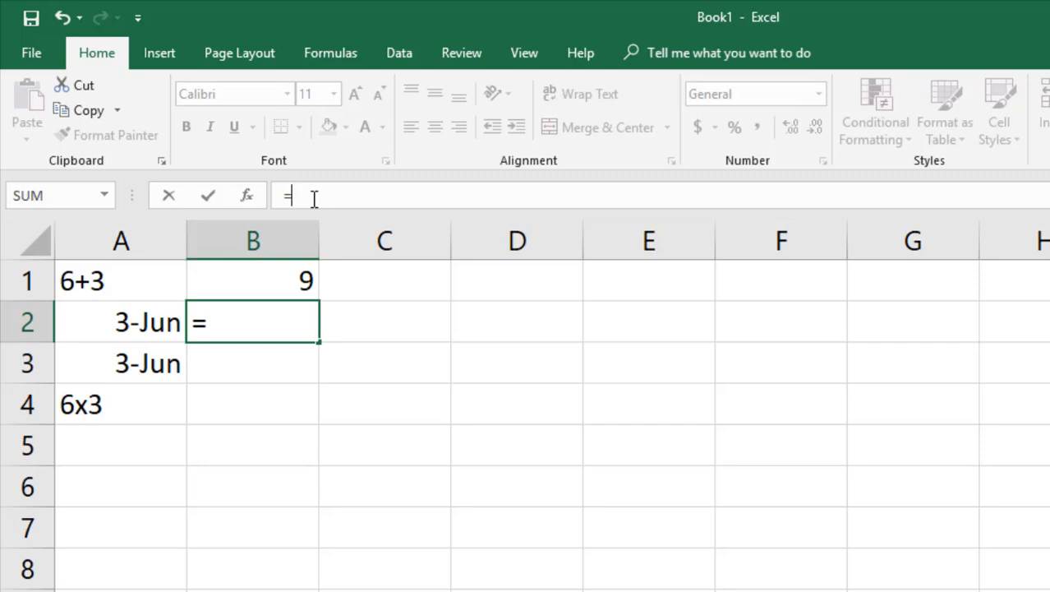
type("6-3")
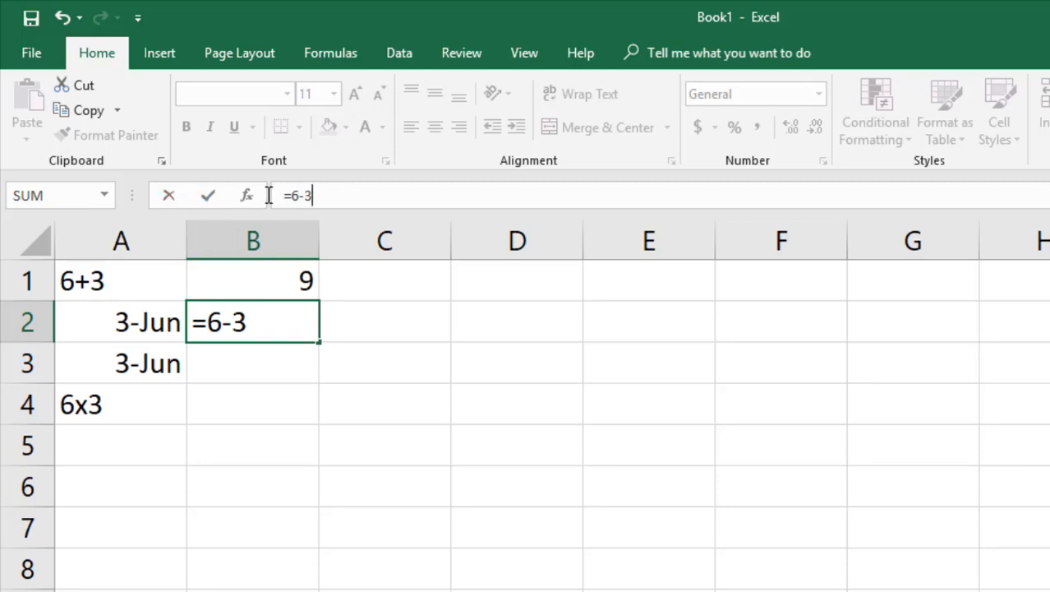
left_click(209, 196)
- Enter the division formula =6/3 in cell B3
left_click(272, 366)
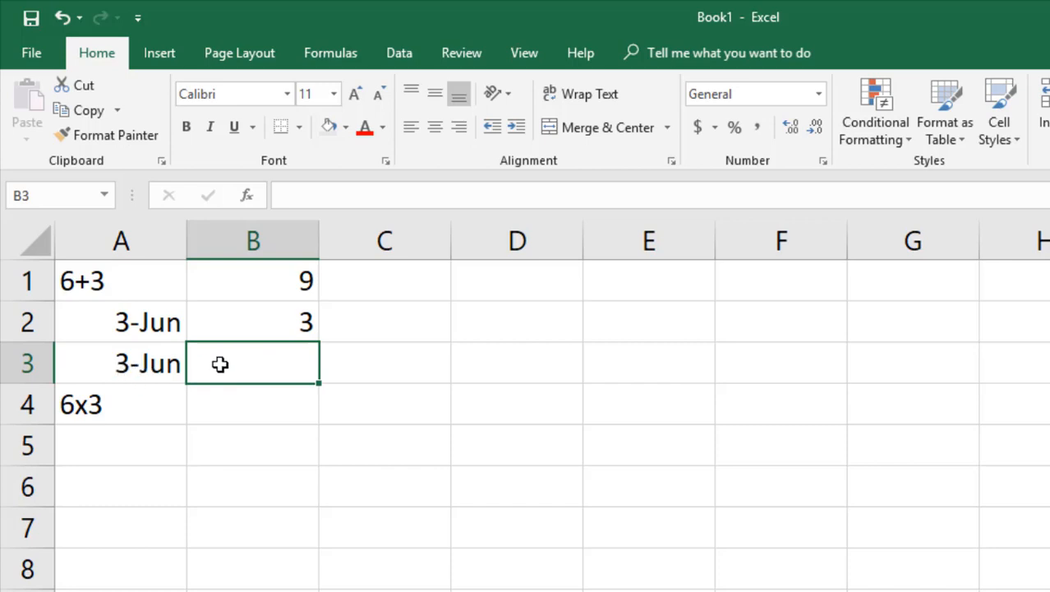
type("=")
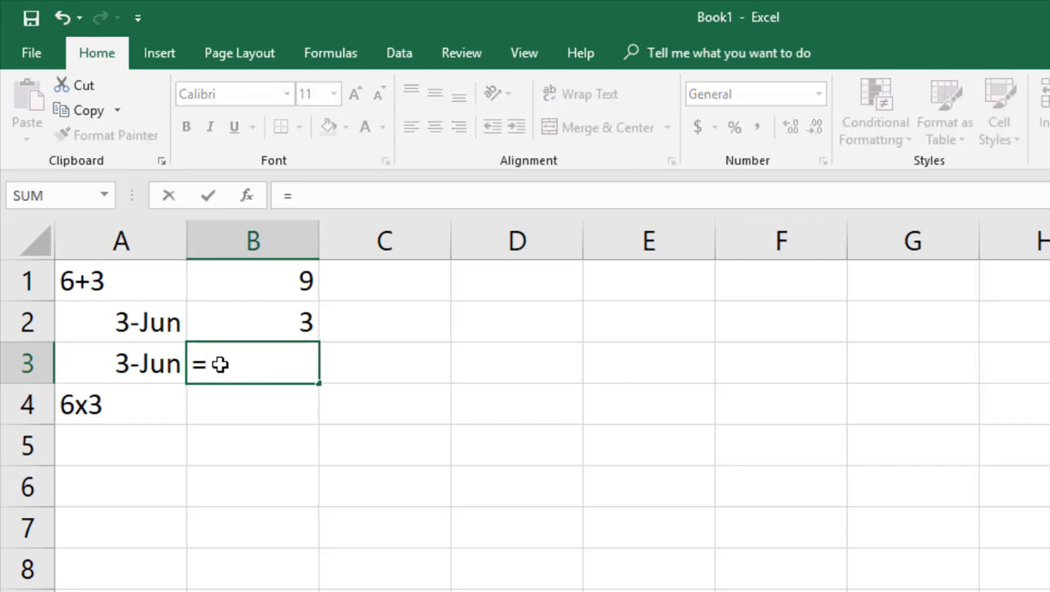
type("6/")
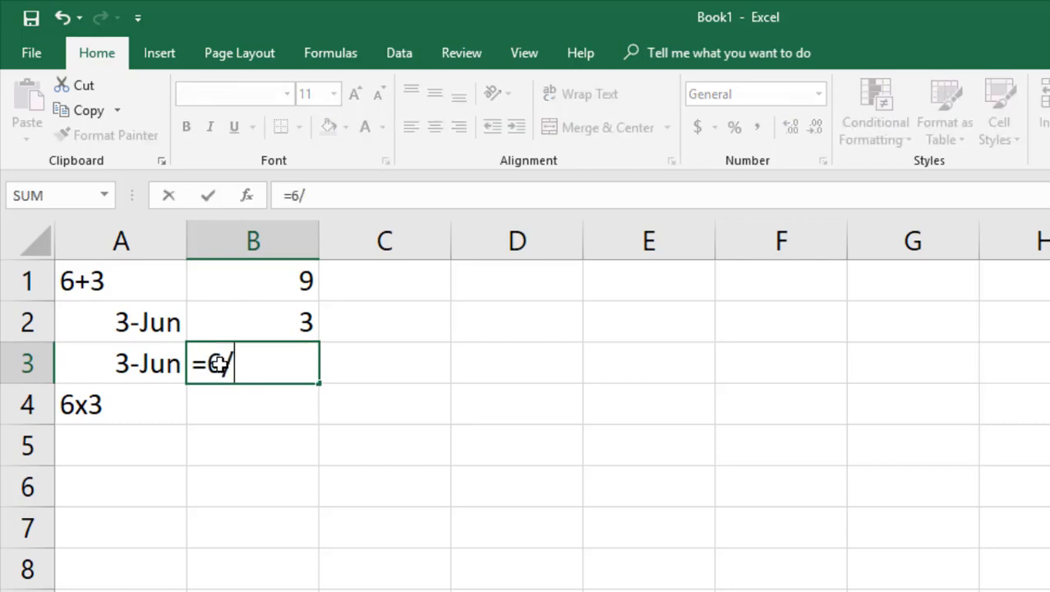
type("3")
key("Return")
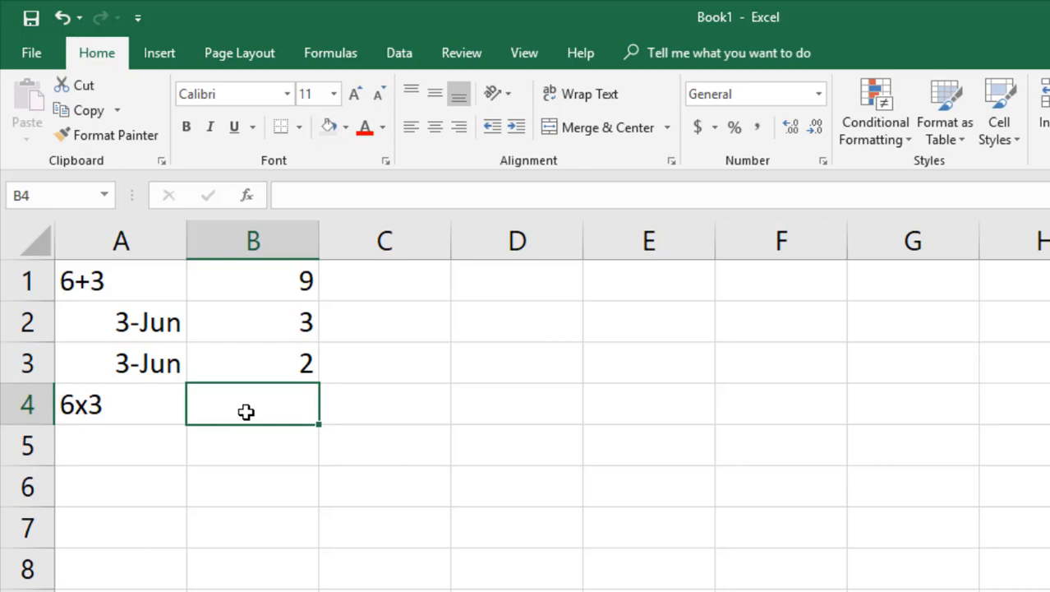
- Enter the multiplication formula =6*3 in cell B4
type("=6")
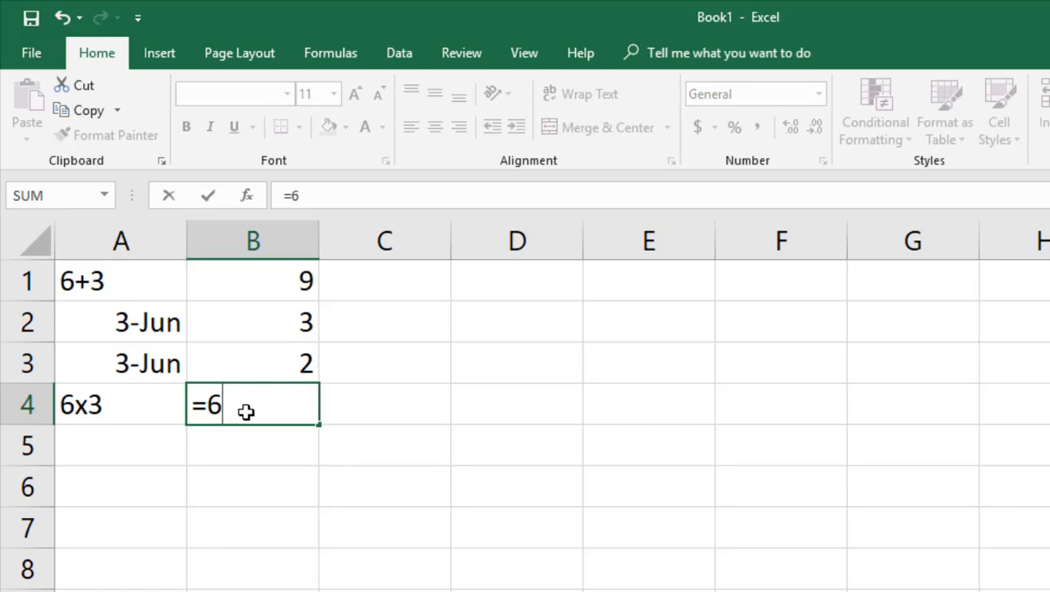
type("*3")
key("Return")
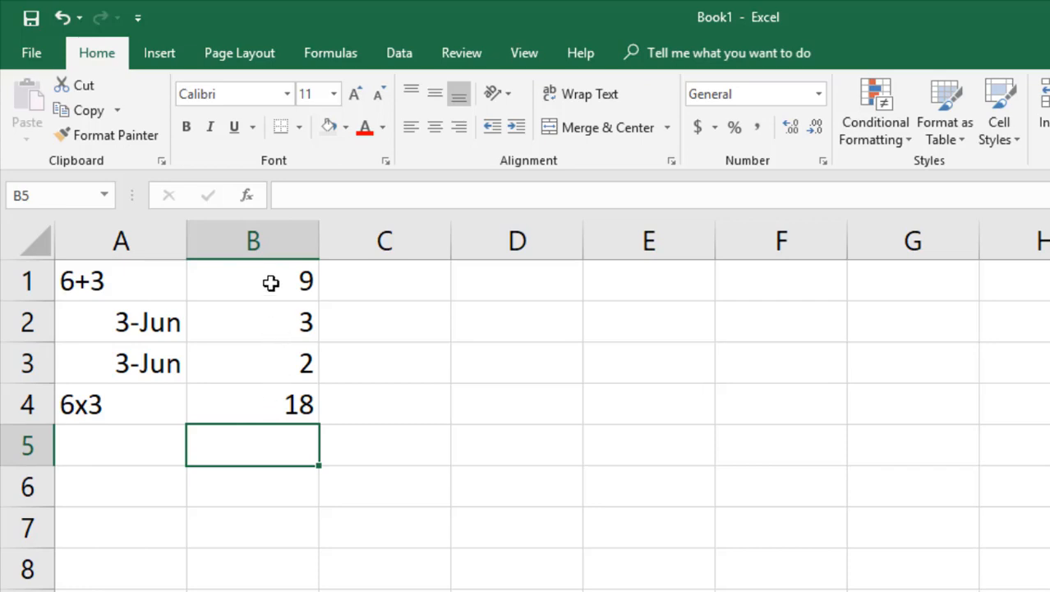
- Inspect the formula behind cell B1, and view the one in B4 both in the cell and in the formula bar
left_click(271, 283)
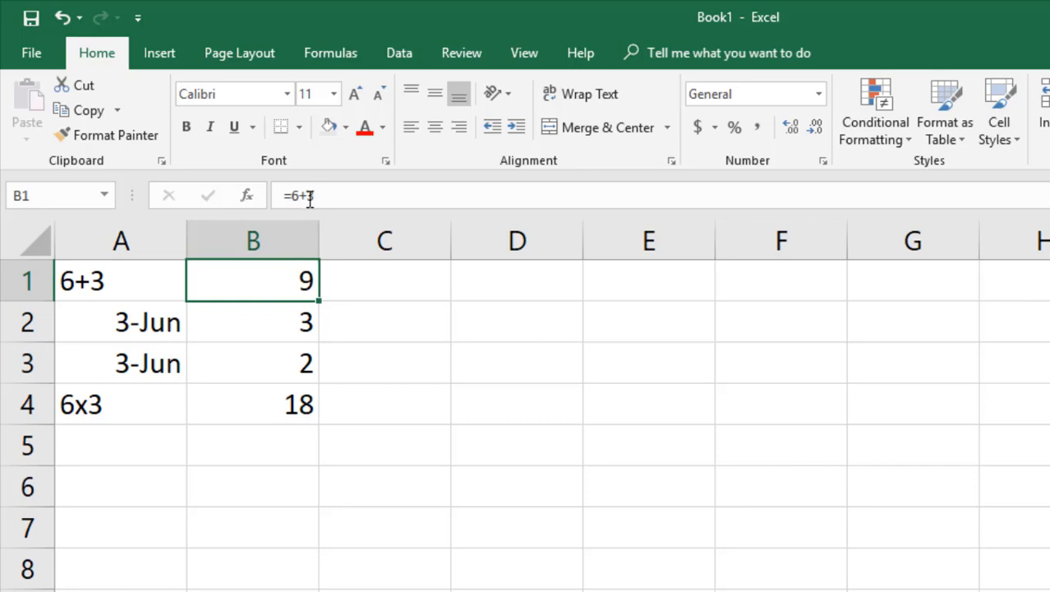
left_click(265, 406)
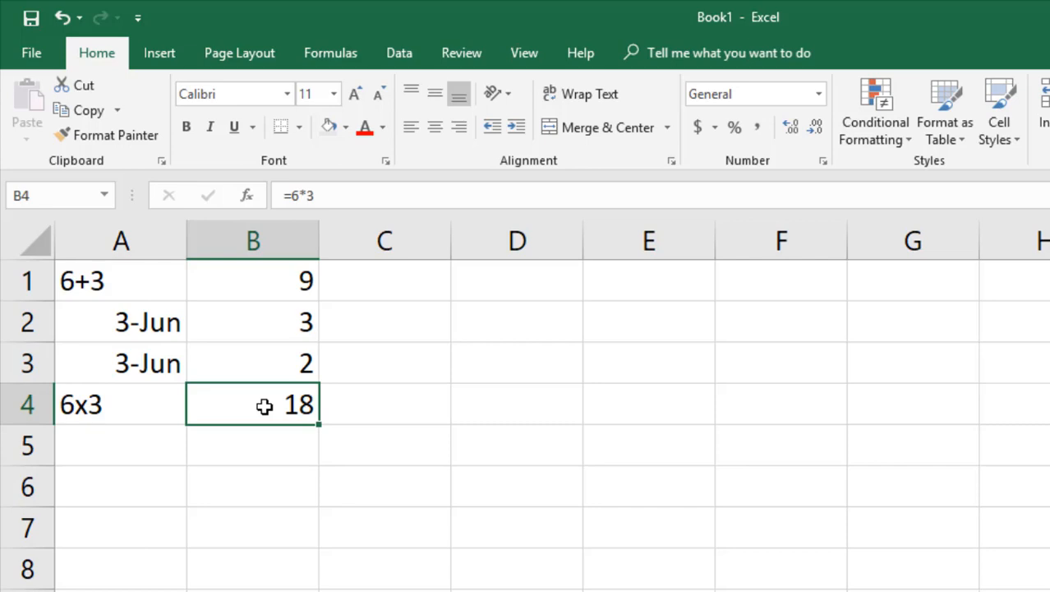
double_click(265, 406)
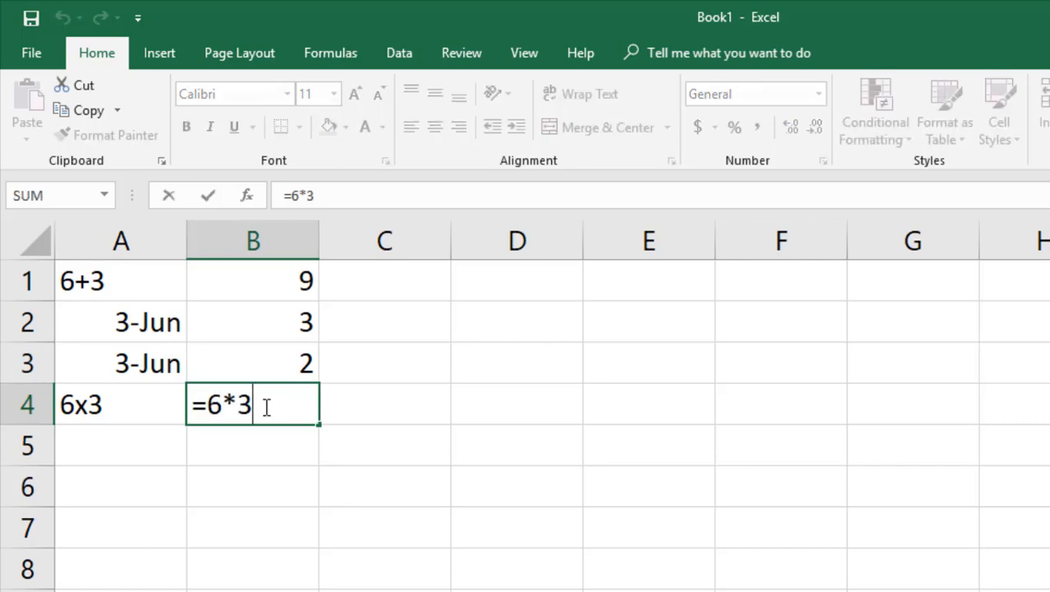
key("ctrl+Return")
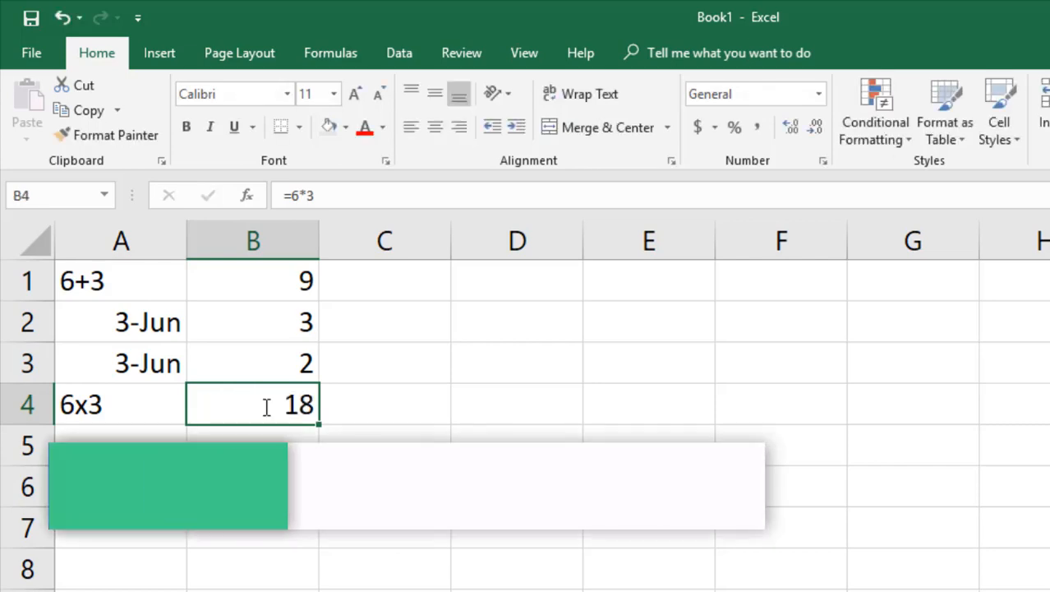
left_click(352, 196)
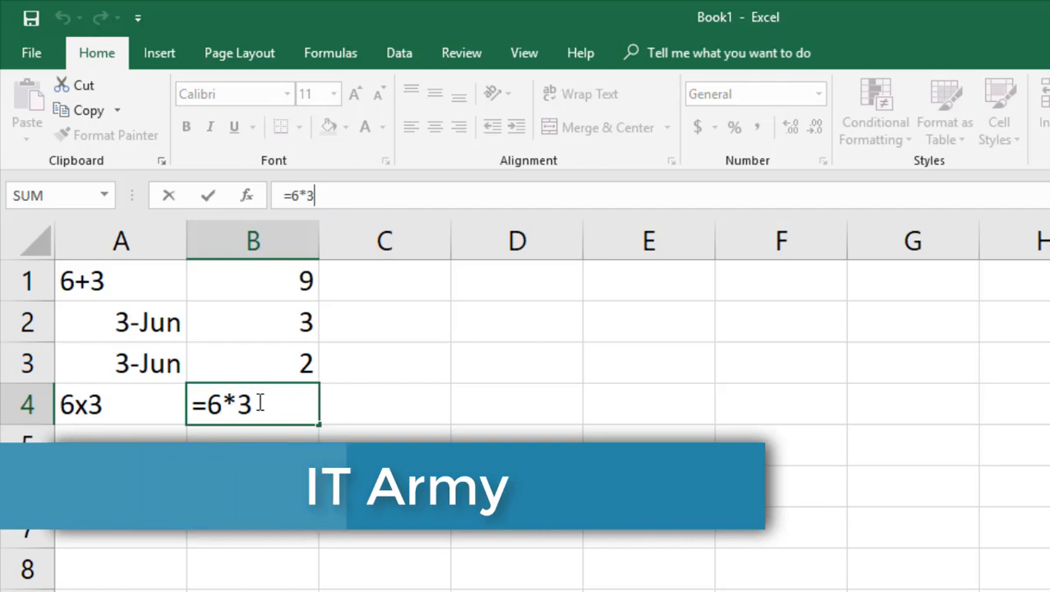
key("ctrl+Return")
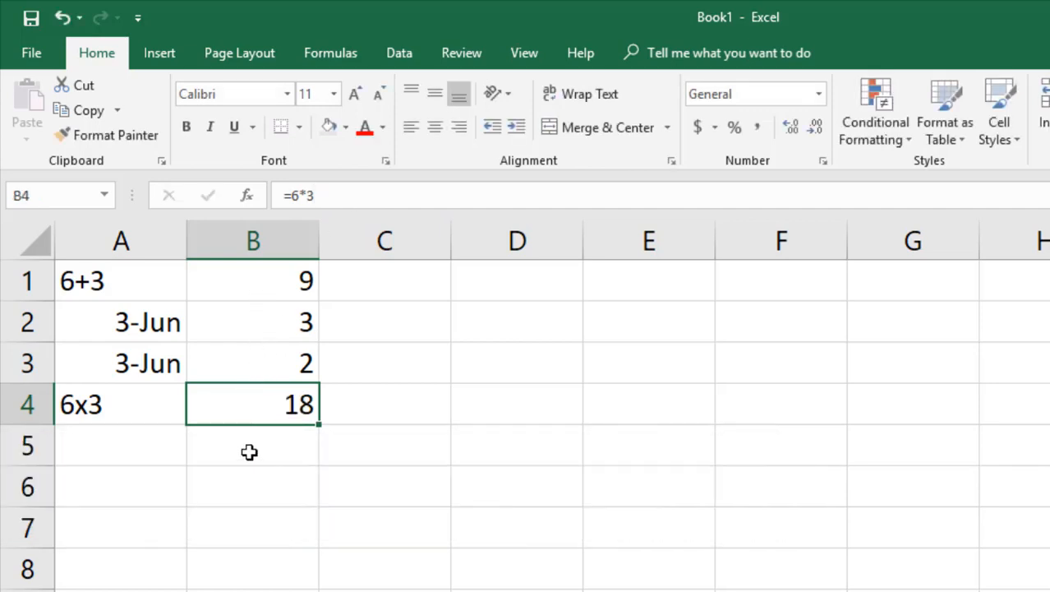
left_click(163, 454)
type("2")
key("Right")
key("Left")
key("Delete")
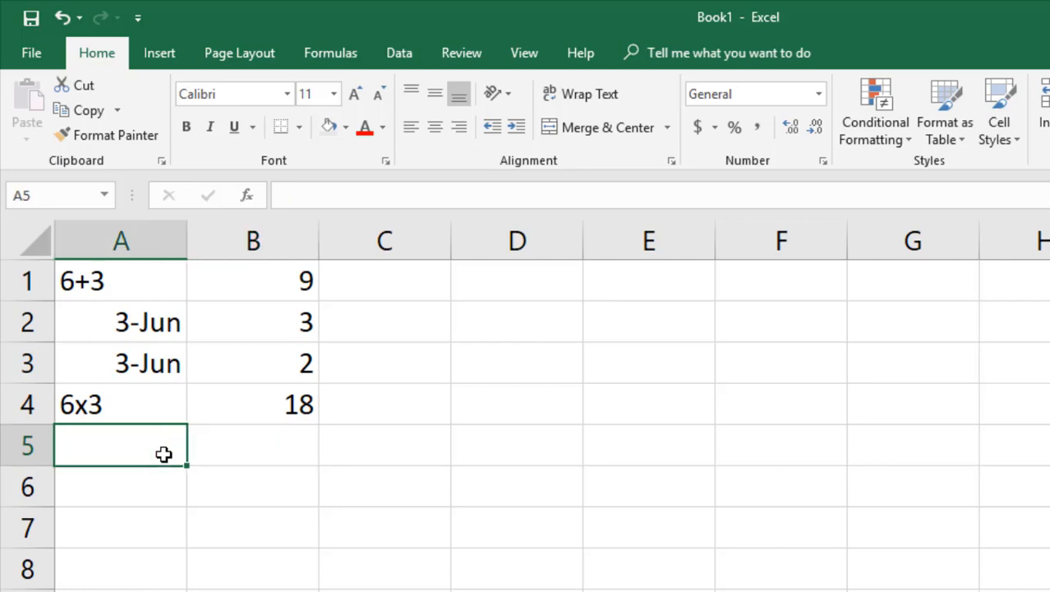
- Enter the exponent formula =2^3 in cell B5
key("Right")
type("2")
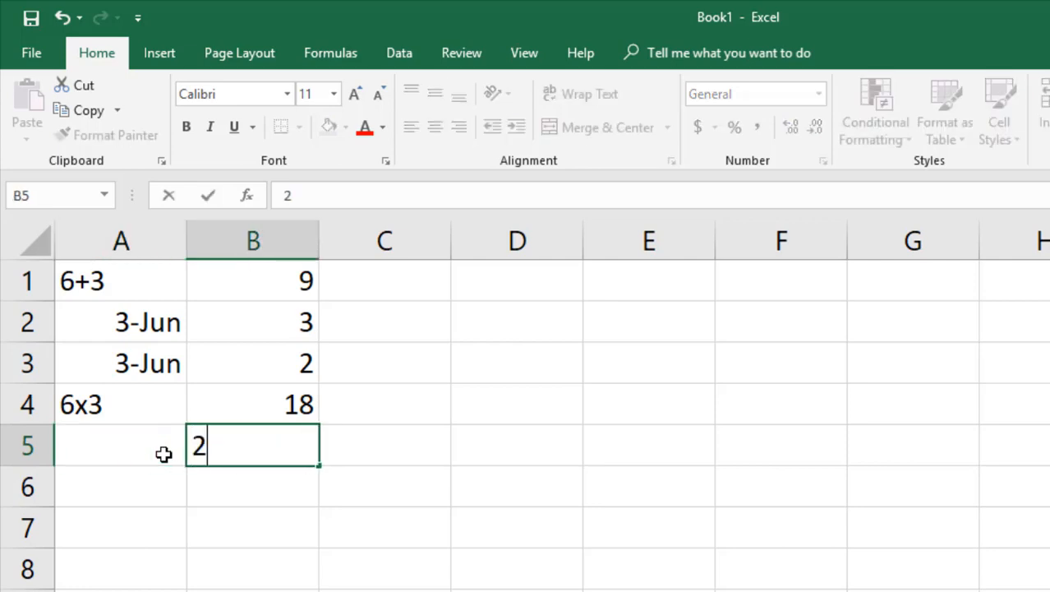
type("^3")
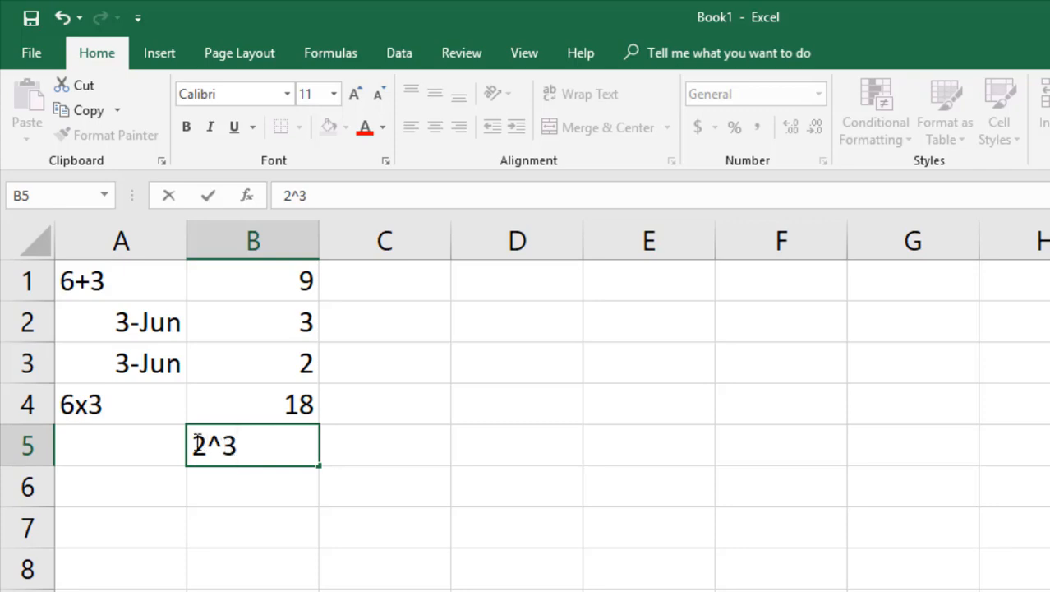
key("Home")
type("=")
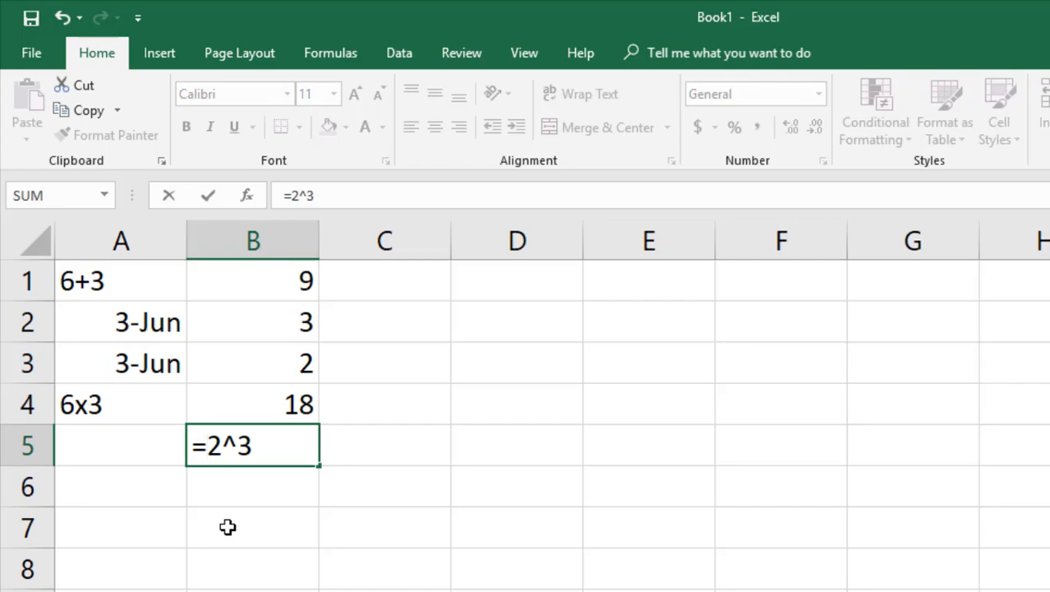
key("Return")
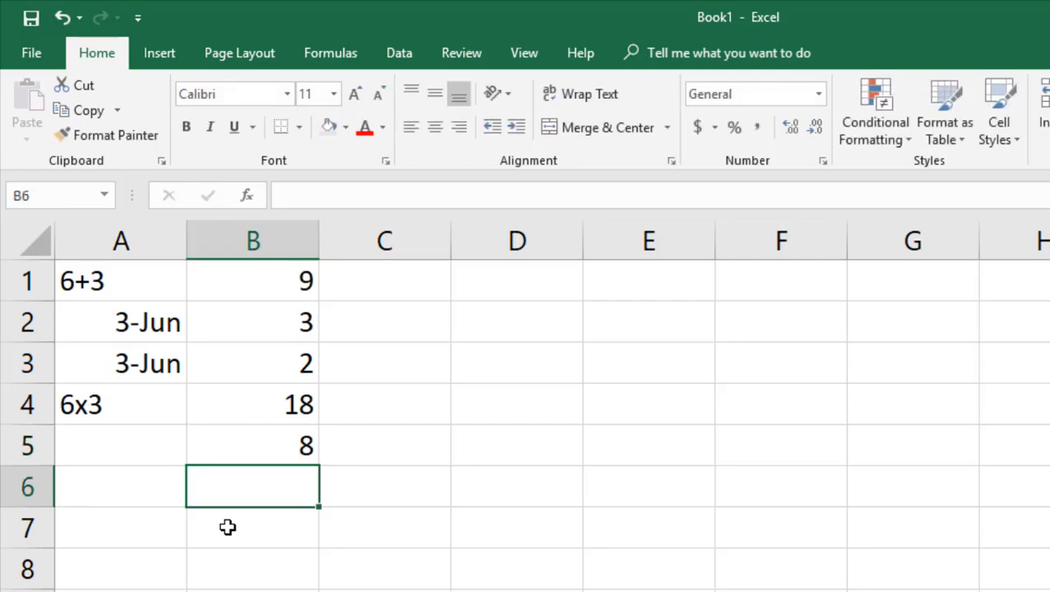
- Check the formula in cell B5, and examine the parenthesis entry in the Operators sheet's symbol table
left_click(251, 450)
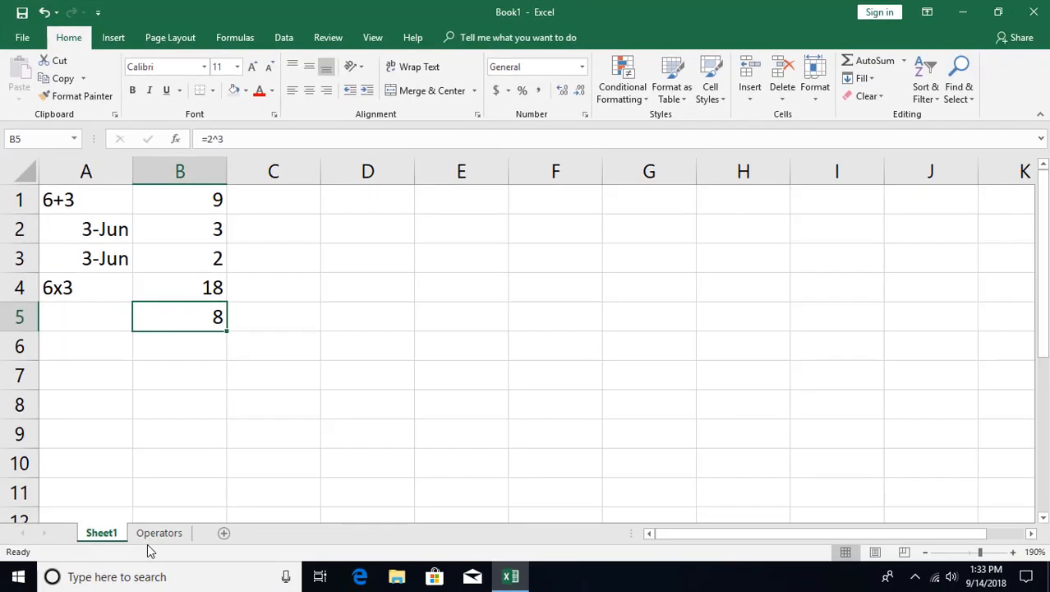
left_click(171, 571)
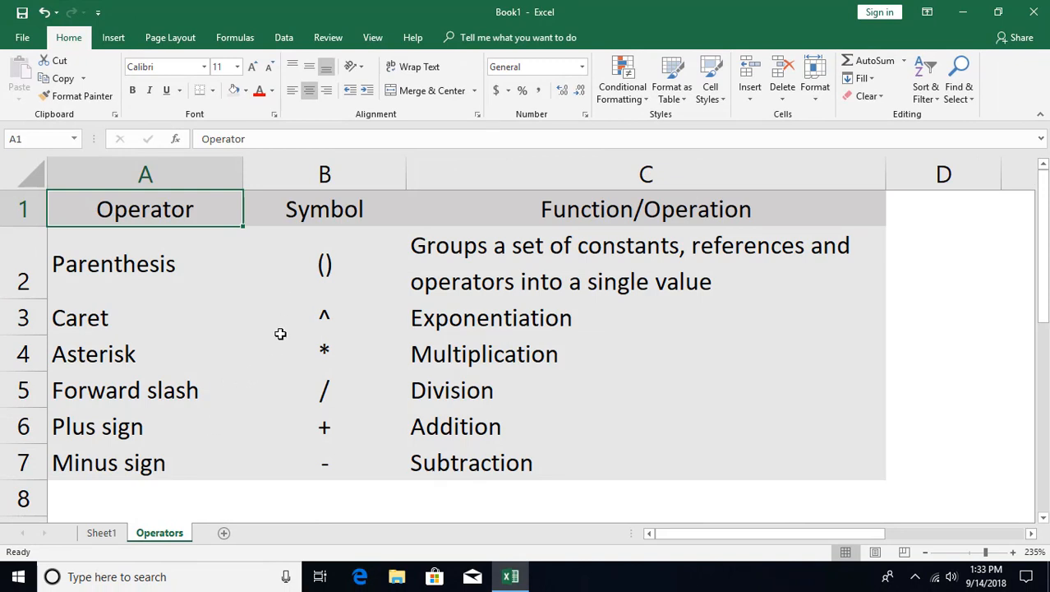
left_click(307, 265)
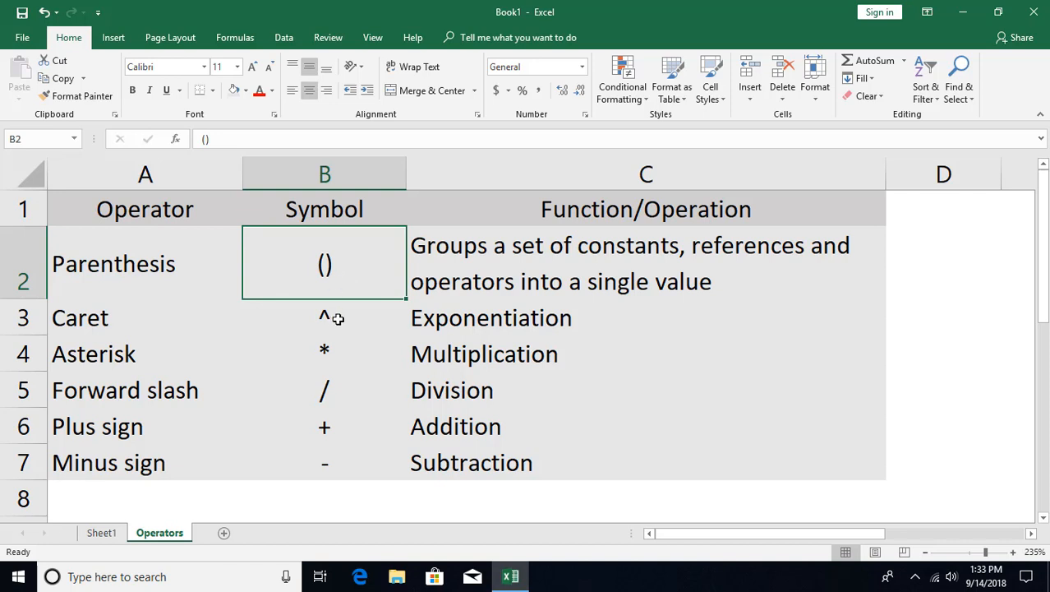
- Examine the caret, asterisk, forward slash, plus and minus entries in the Operators sheet's symbol column
left_click(336, 318)
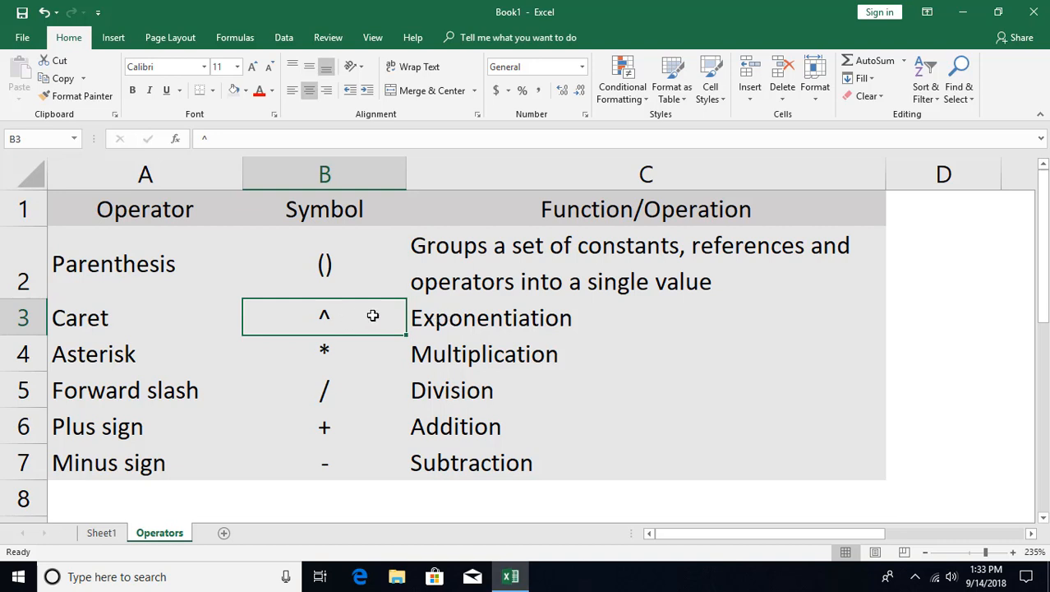
left_click(306, 368)
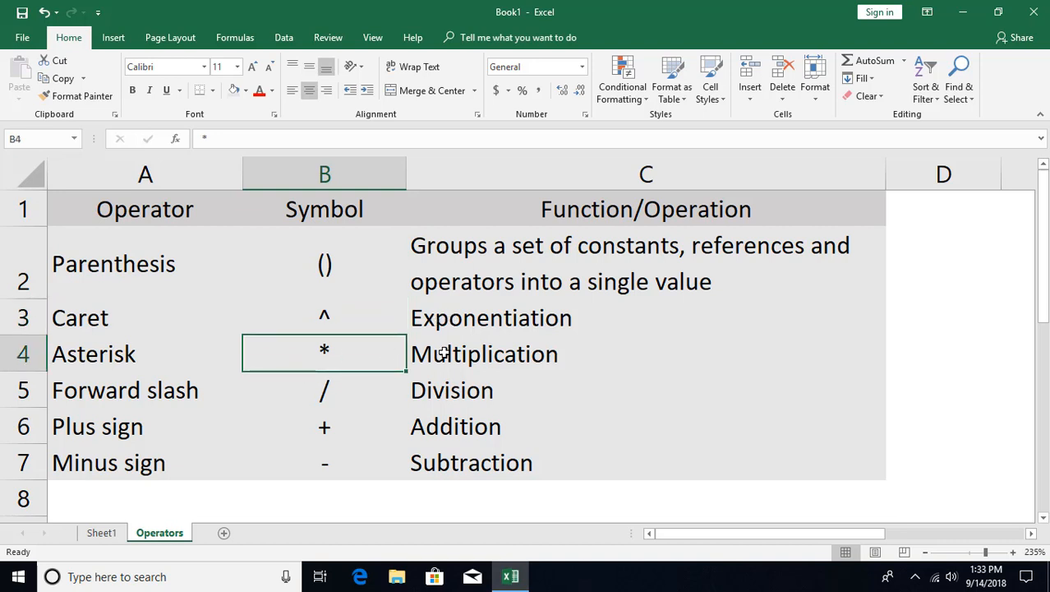
left_click_drag(306, 355, 305, 391)
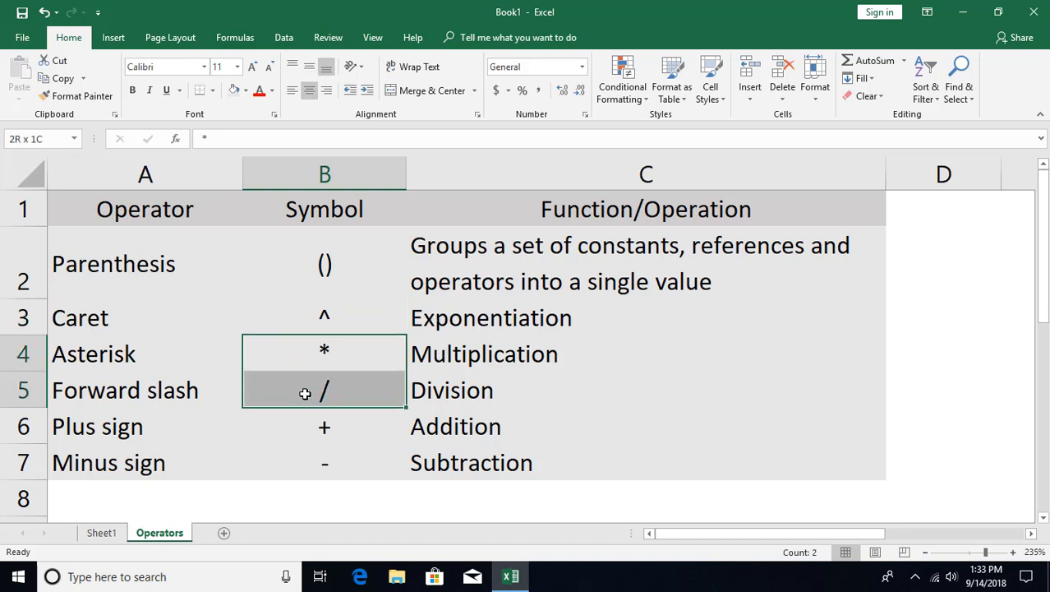
mouse_move(304, 433)
left_mouse_down()
mouse_move(300, 459)
mouse_move(304, 451)
left_mouse_up()
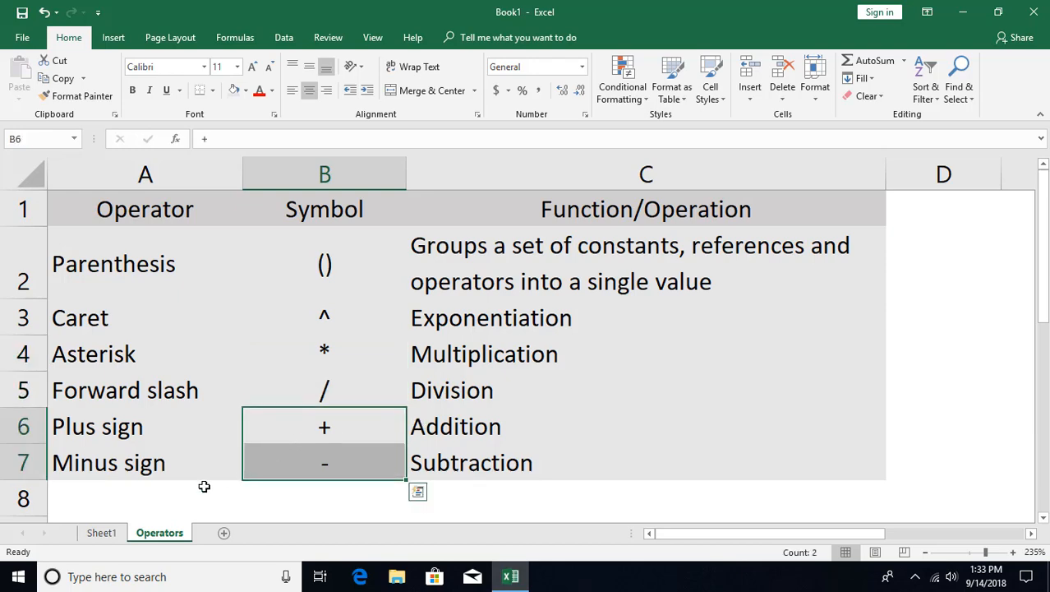
- Return to Sheet1 and inspect the exponent formula in cell B5, leaving it without changes
left_click(102, 532)
left_click(198, 394)
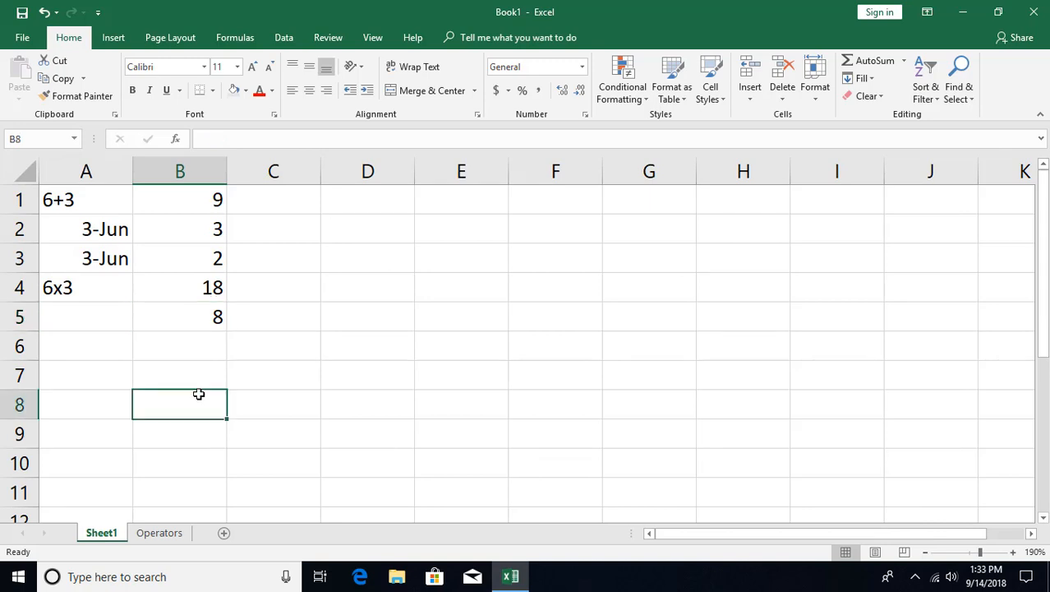
left_click(192, 311)
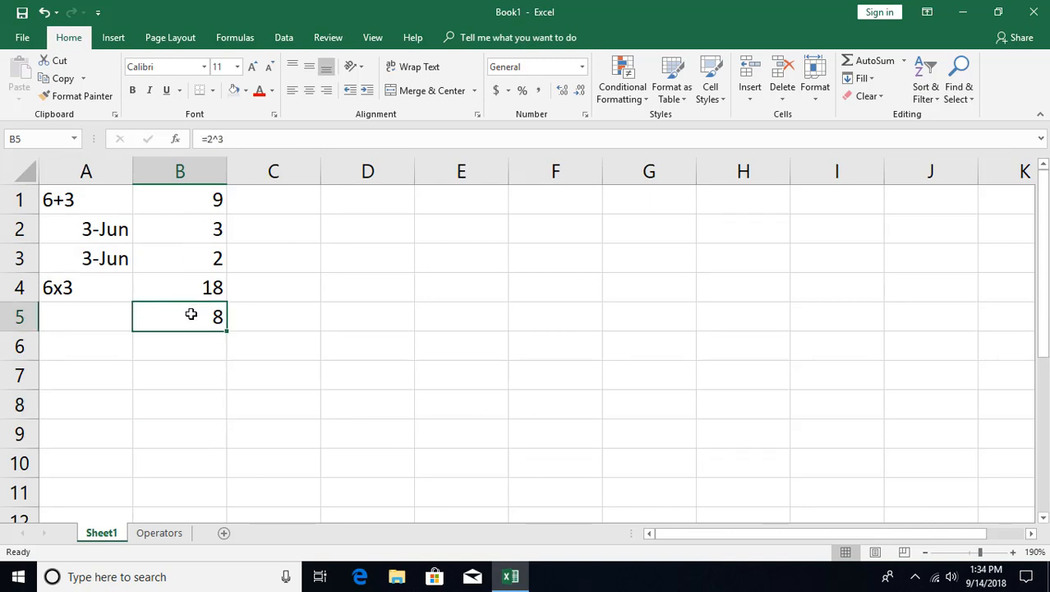
double_click(195, 318)
key("Escape")
- Enter the label Length: in cell A9 and the value 20 in cell B9
scroll(196, 351, "down", 1)
left_click(106, 352)
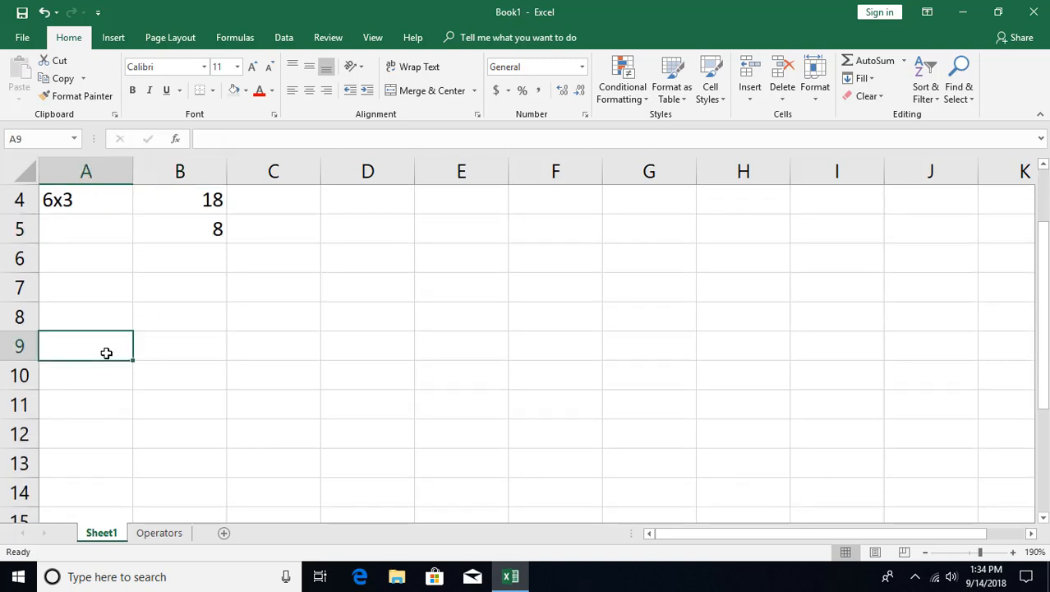
type("Length:")
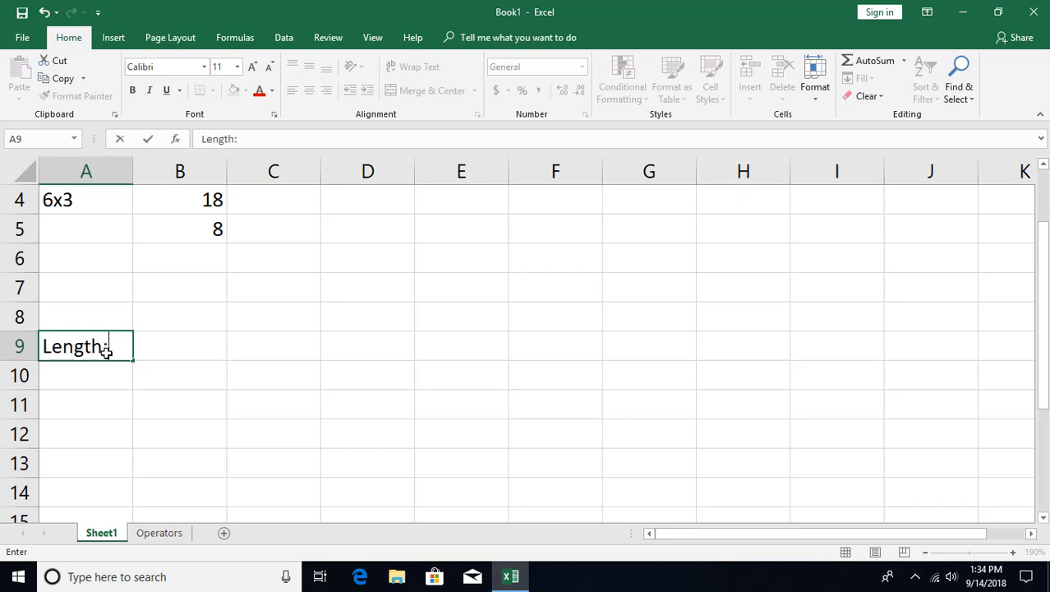
key("Tab")
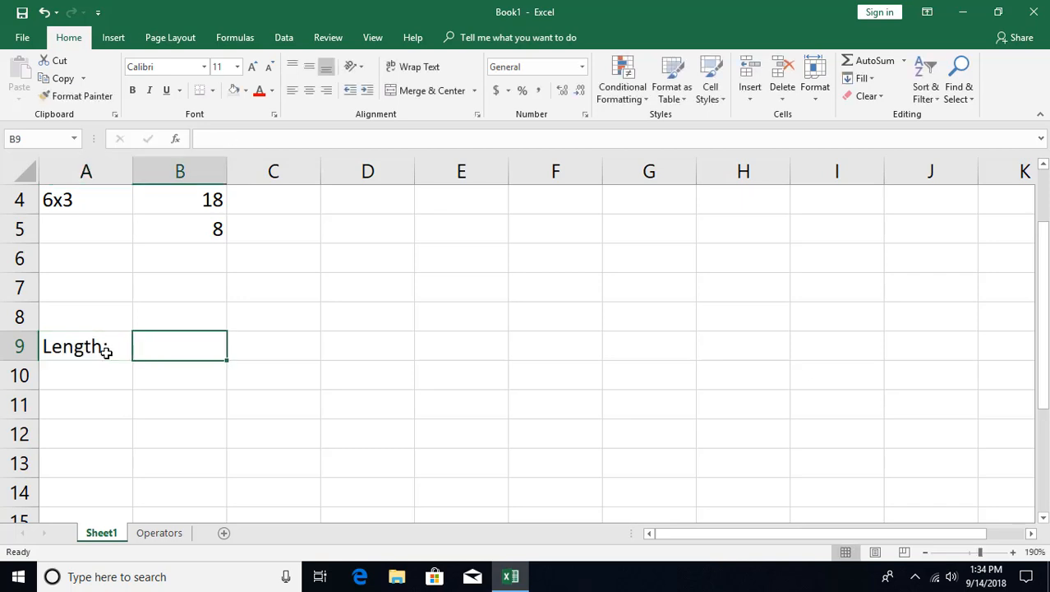
type("20")
key("Return")
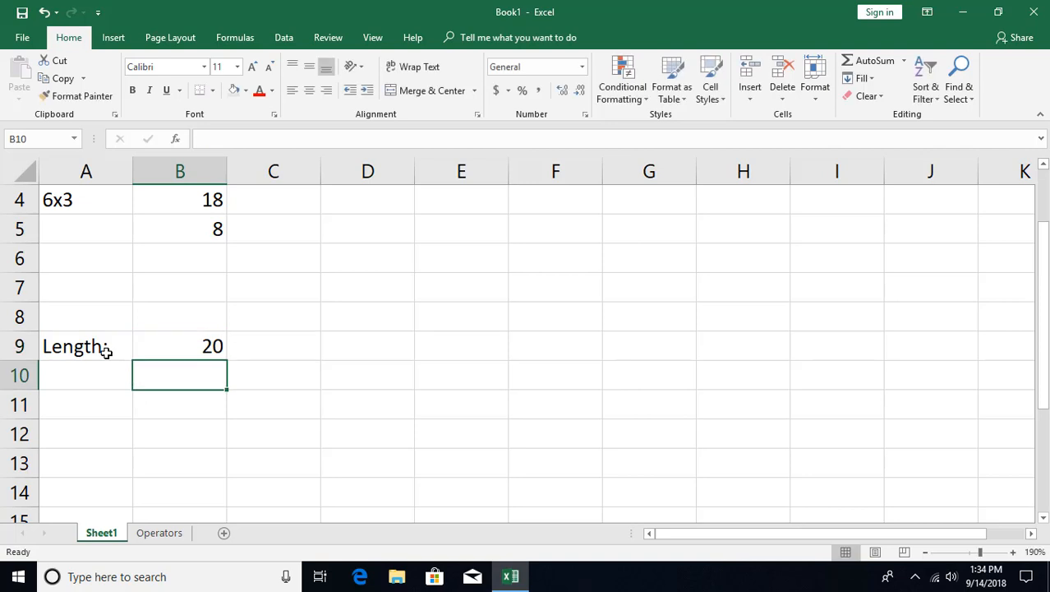
- Enter the label Width: in cell A10 and the value 15 in cell B10
type("Width")
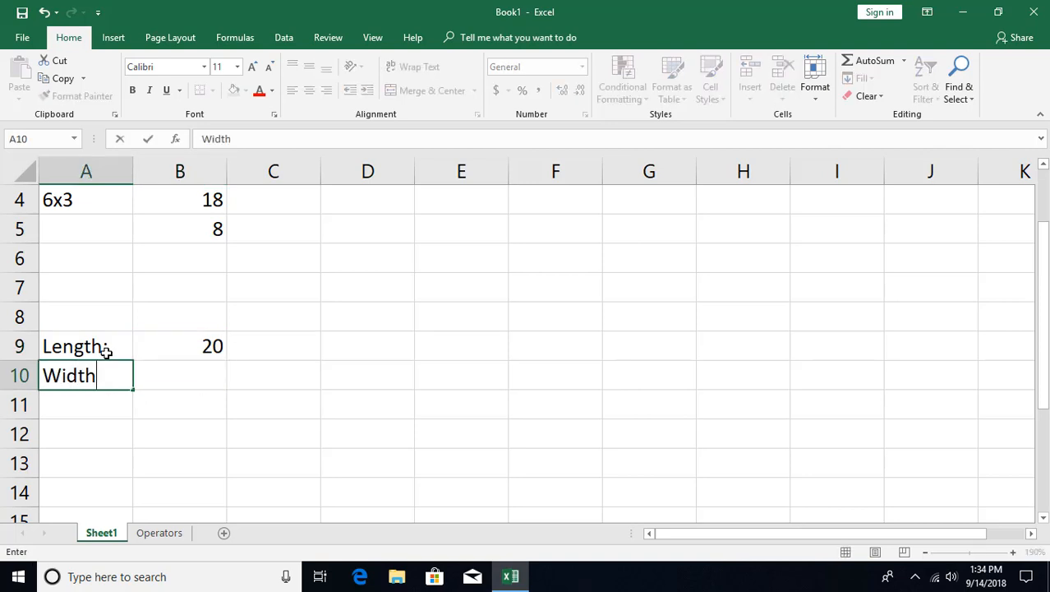
type(":")
key("Tab")
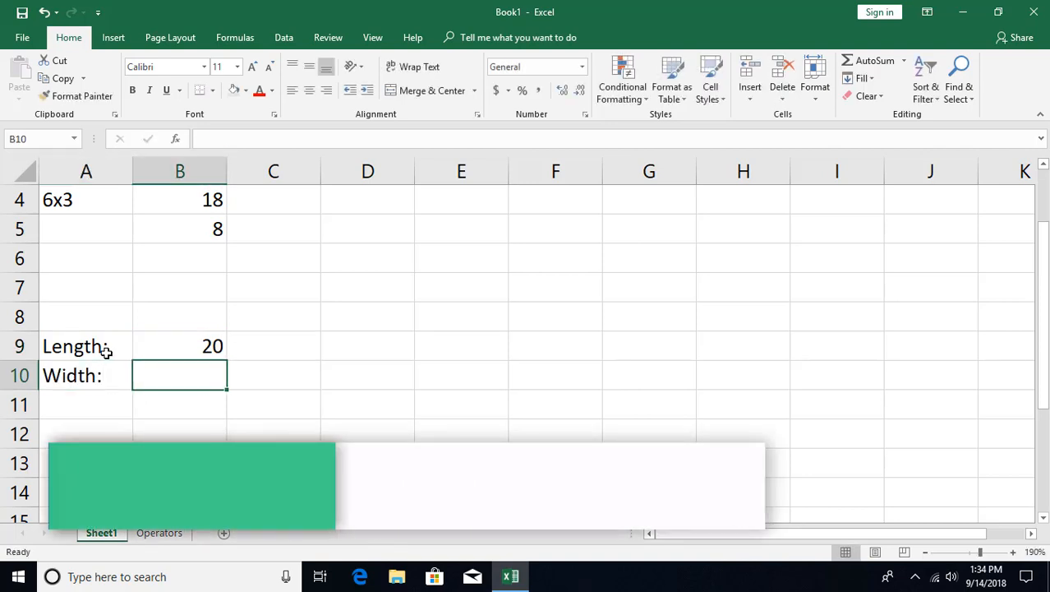
type("15")
key("Return")
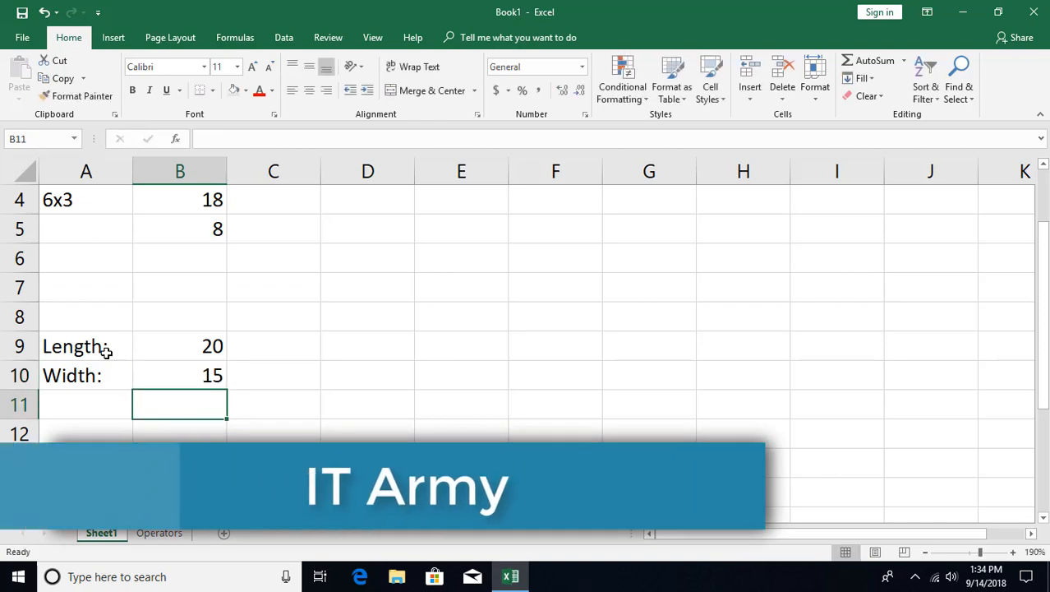
- Enter the formula =B9*B10 in cell B11 to multiply the length by the width
type("=")
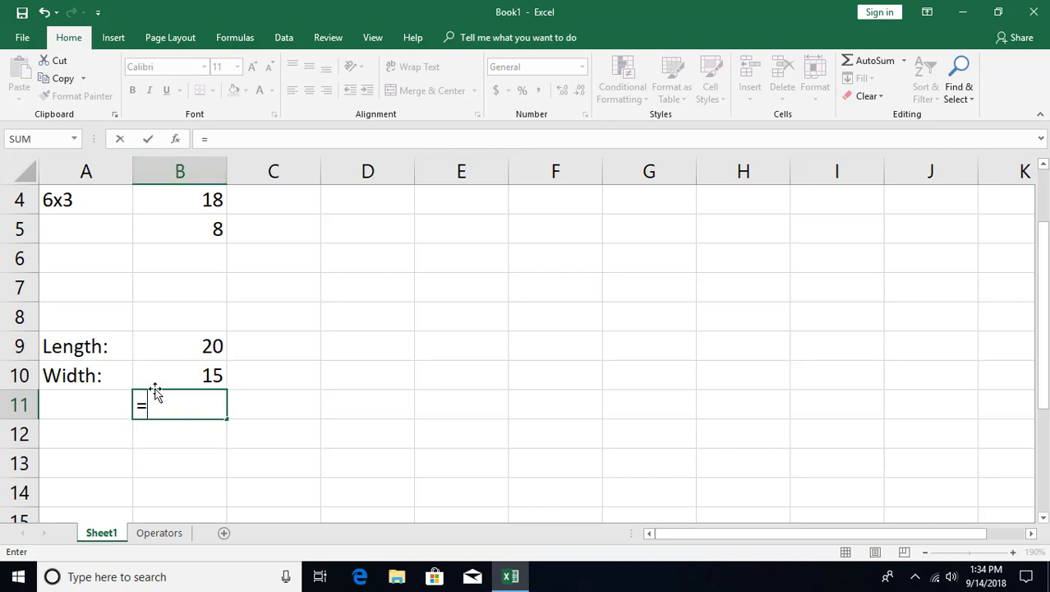
type("b9")
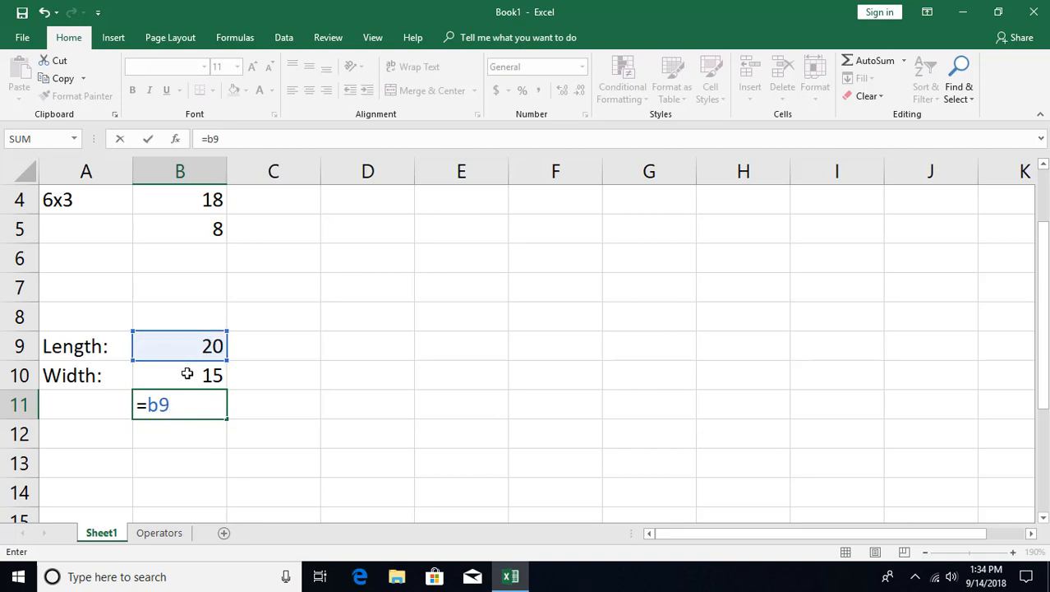
type("*")
left_click(198, 374)
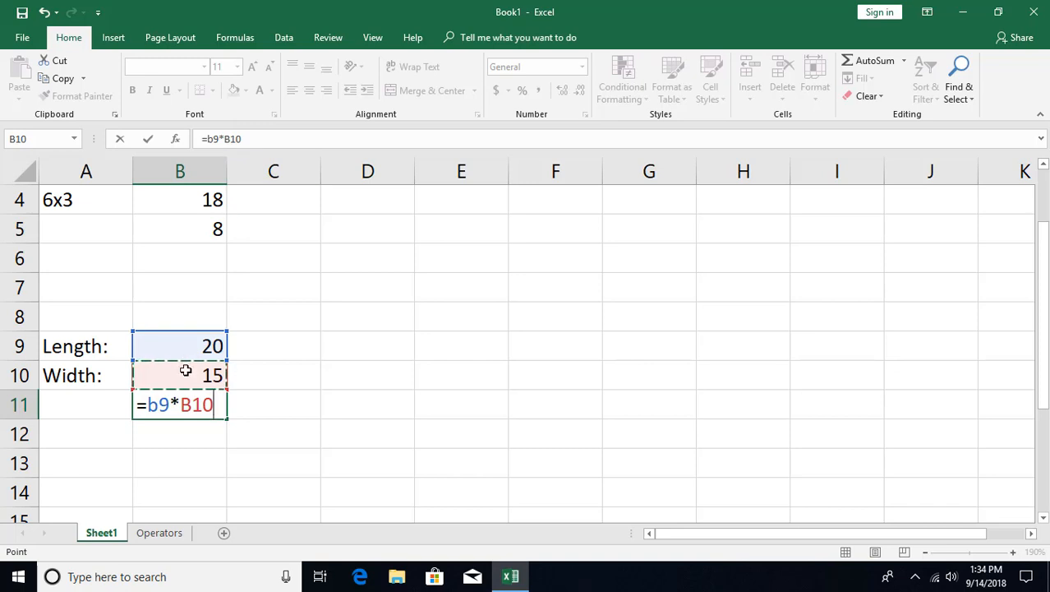
key("Return")
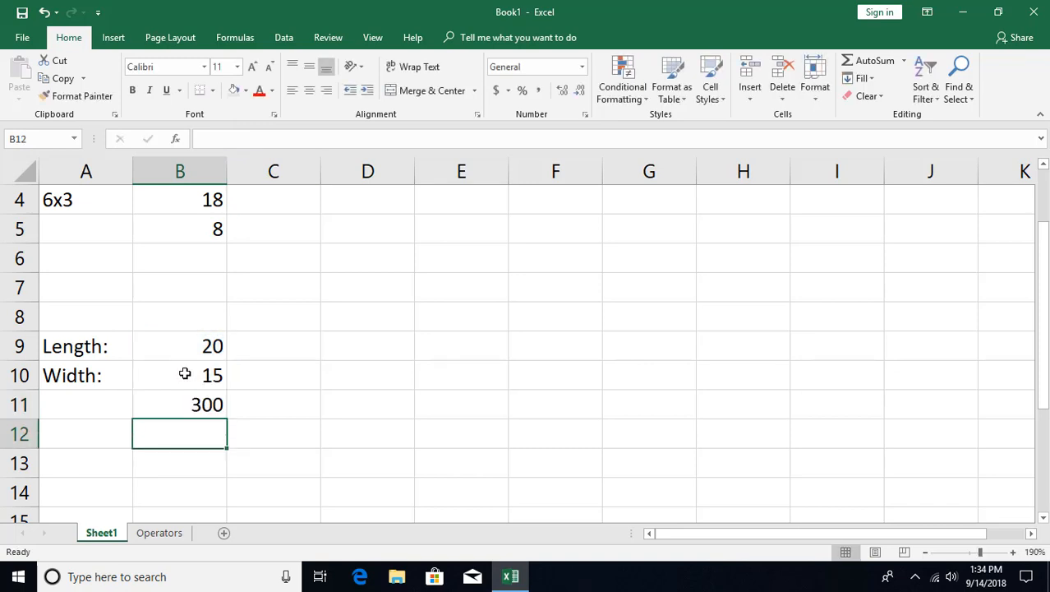
- Check the formula in cell B11, and change the length in cell B9 to 10
key("Up")
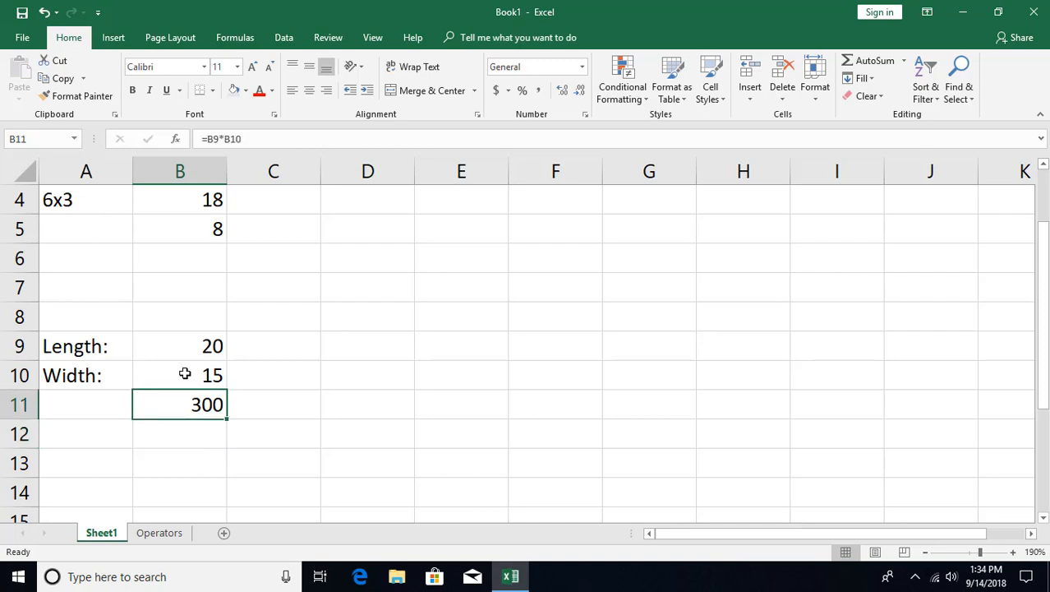
key("Up")
key("Up")
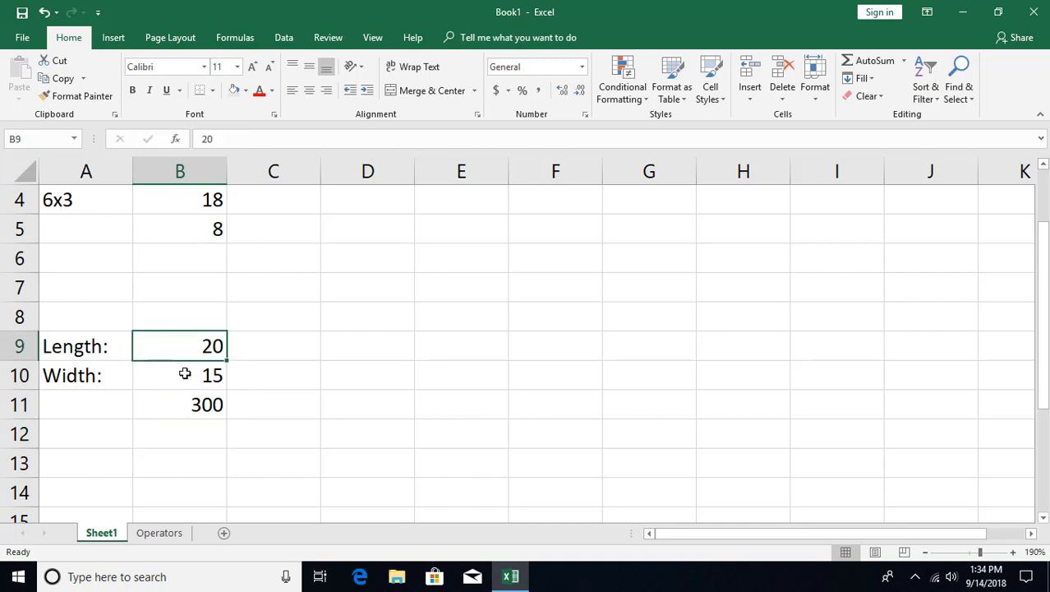
type("1")
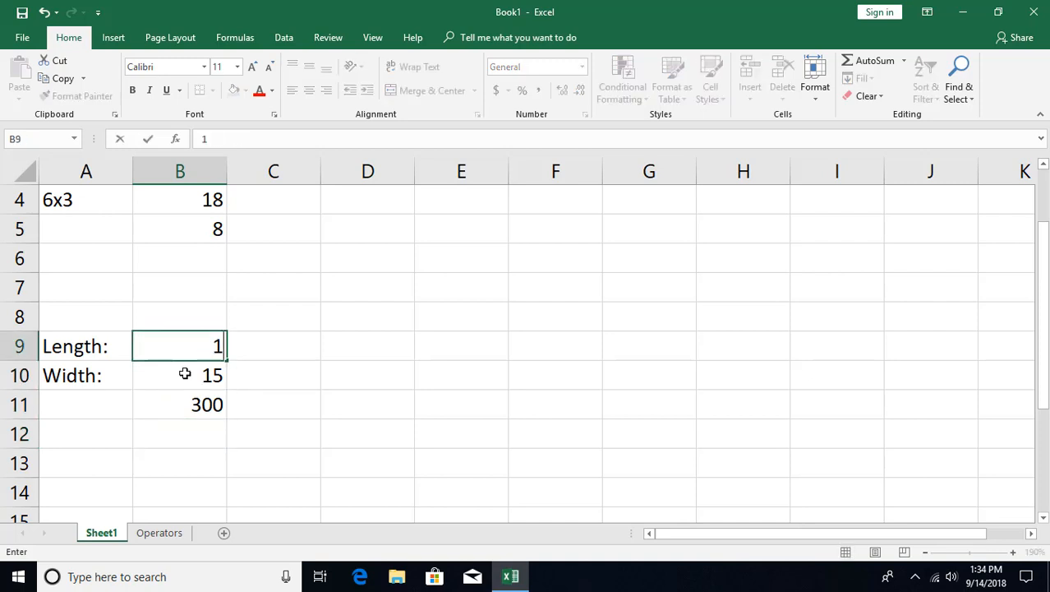
type("0")
key("Return")
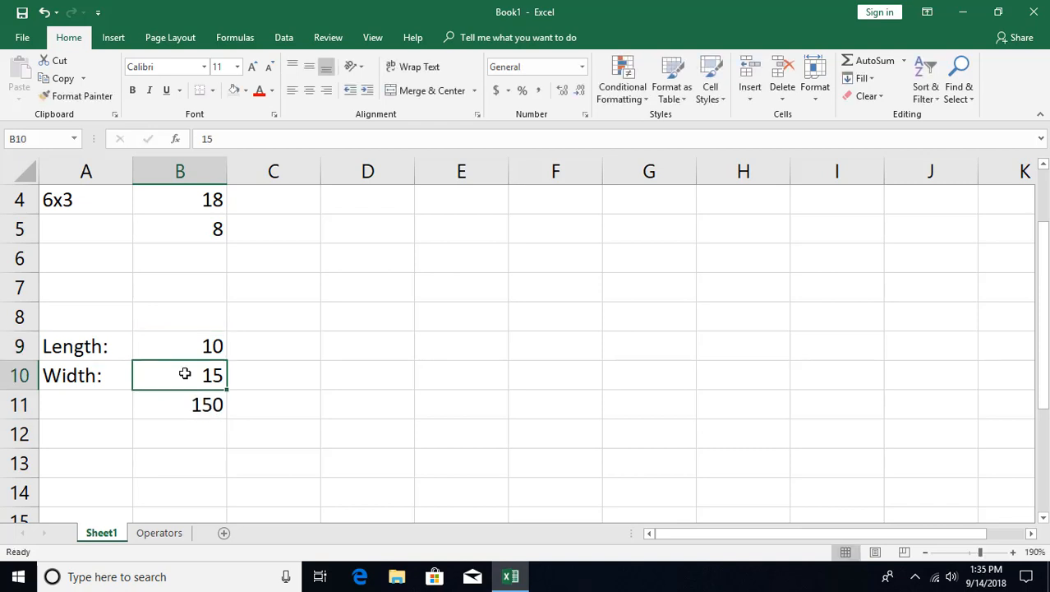
- Clear cell B11 and start a new formula there that references the length in B9
key("Down")
key("Delete")
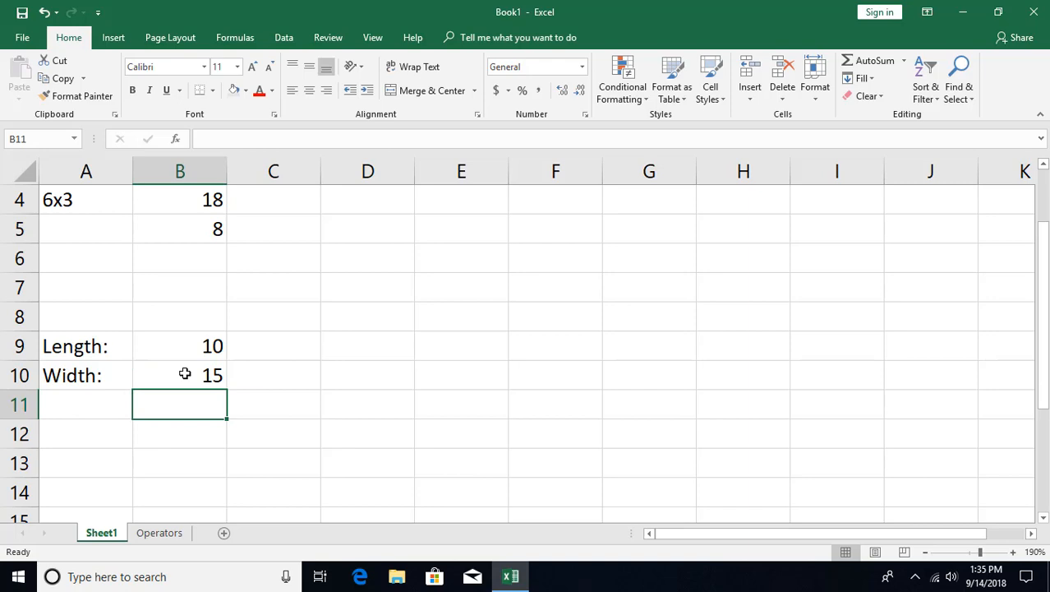
type("=")
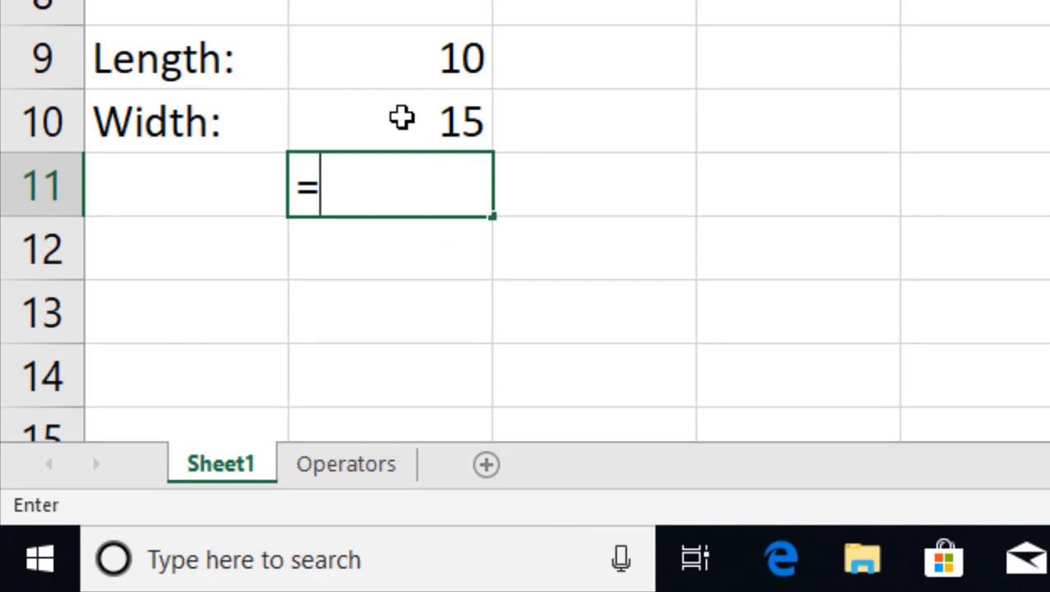
left_click(402, 118)
key("Up")
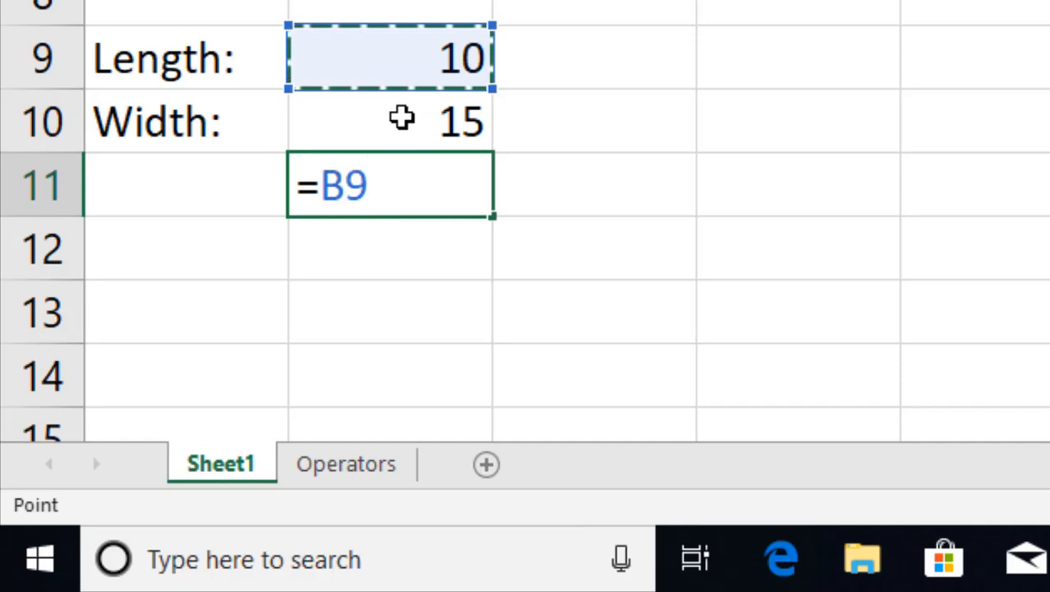
- Move the unfinished formula's reference through neighbouring cells such as C8 and D8, and bring it back to B9
key("Up")
key("Right")
key("Down")
key("Left")
key("Up")
key("Right")
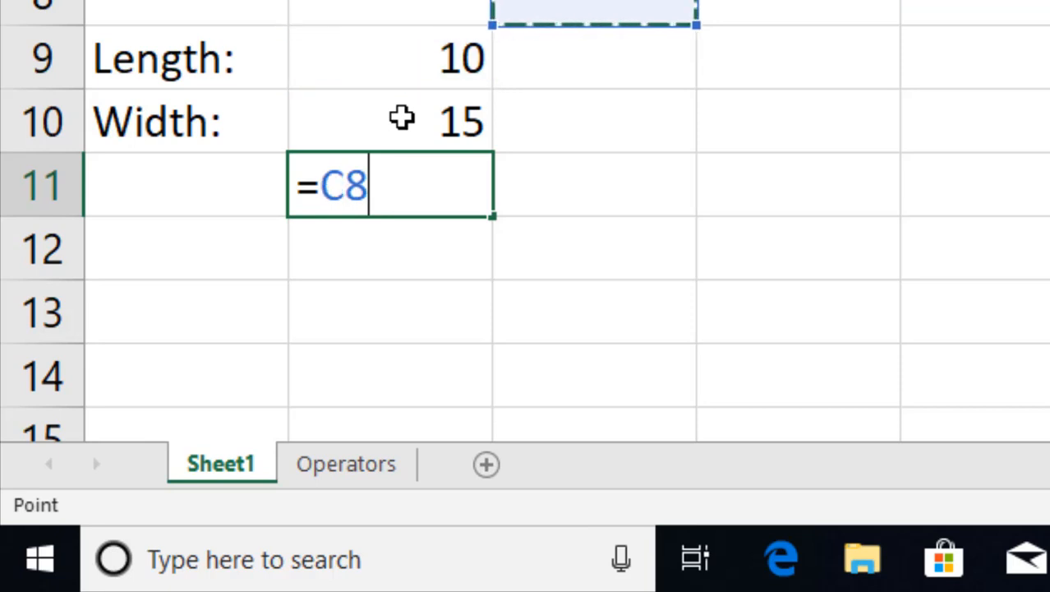
key("Down")
key("Left")
key("Up")
key("Right")
key("Right")
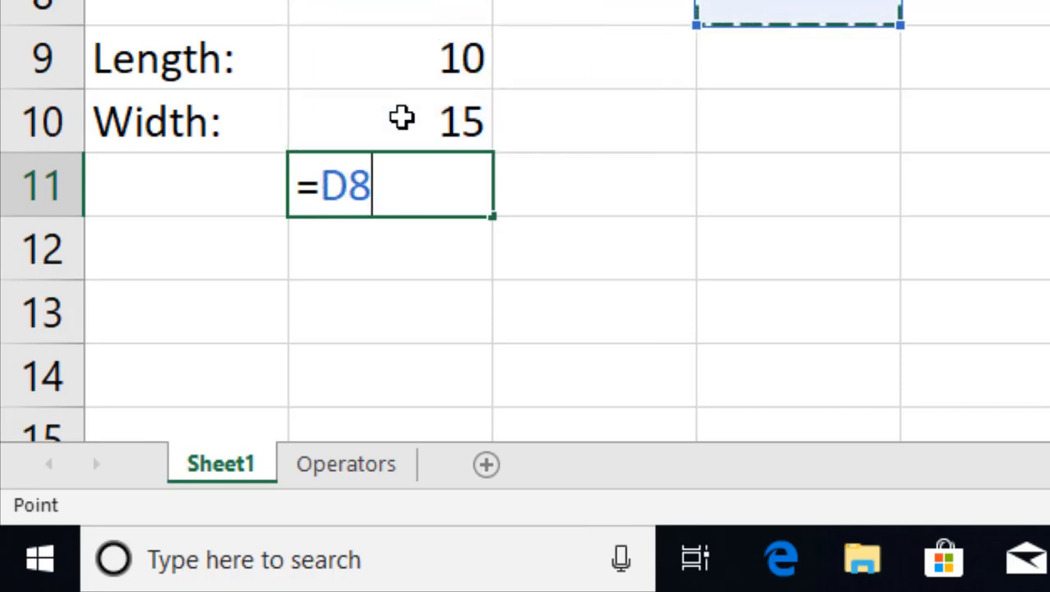
key("Left")
key("Left")
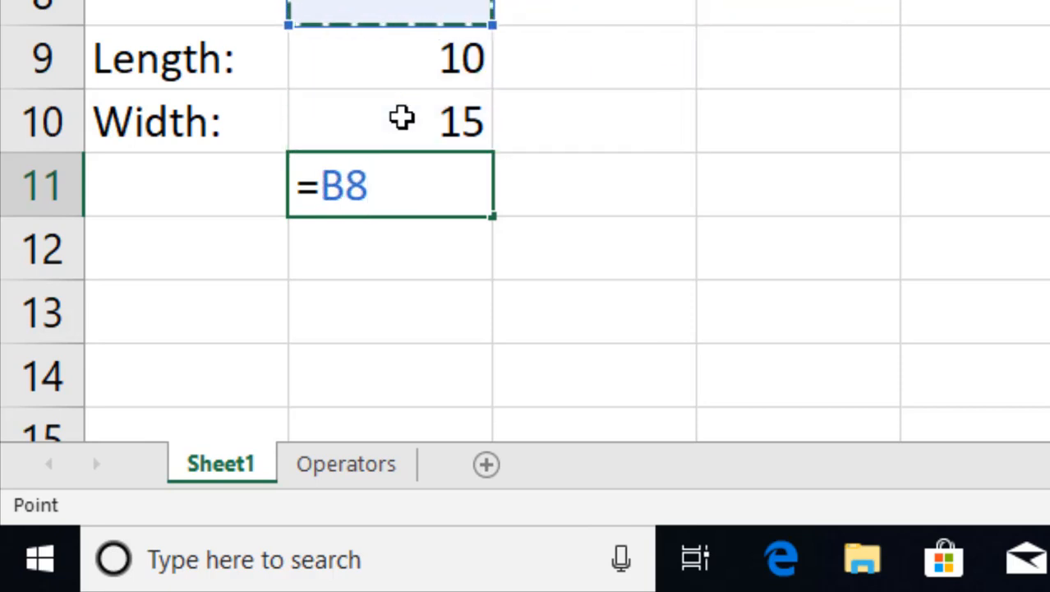
key("Down")
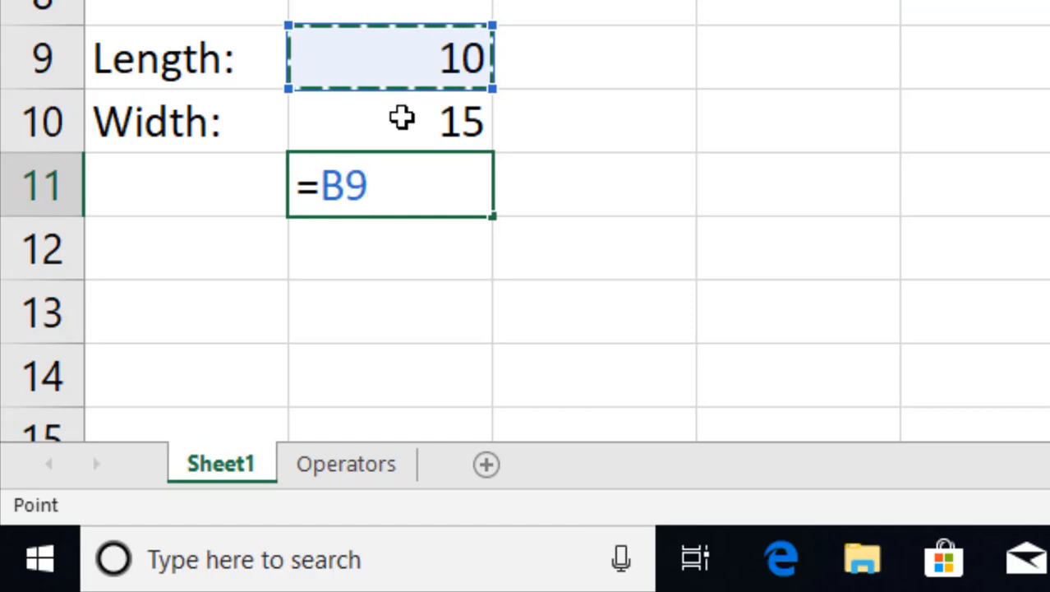
- Complete the formula in cell B11 as =B9*B10, picking the width cell as the second factor, and reselect B11
type("*")
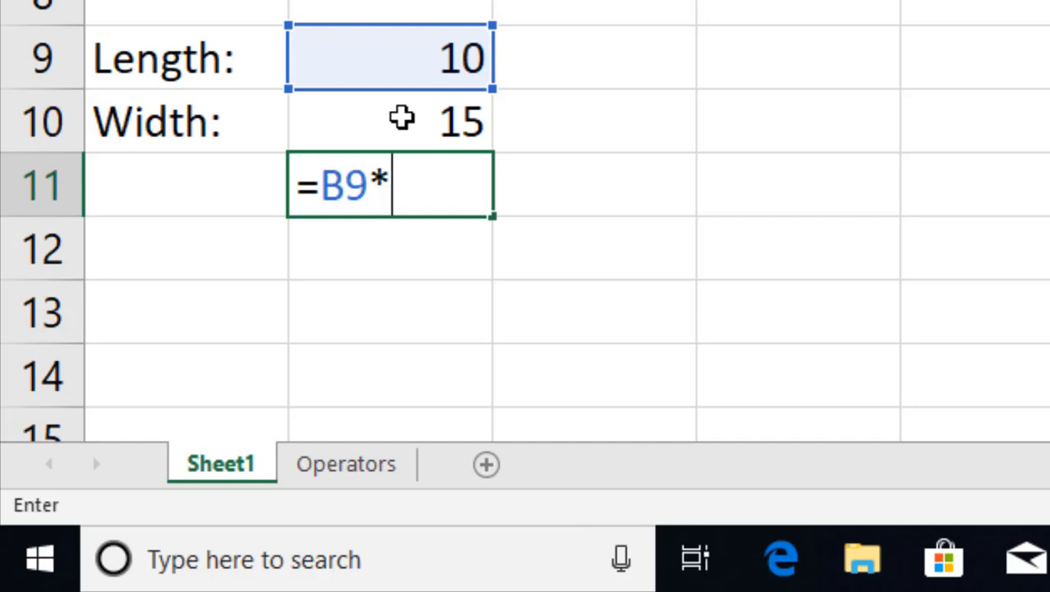
left_click(402, 119)
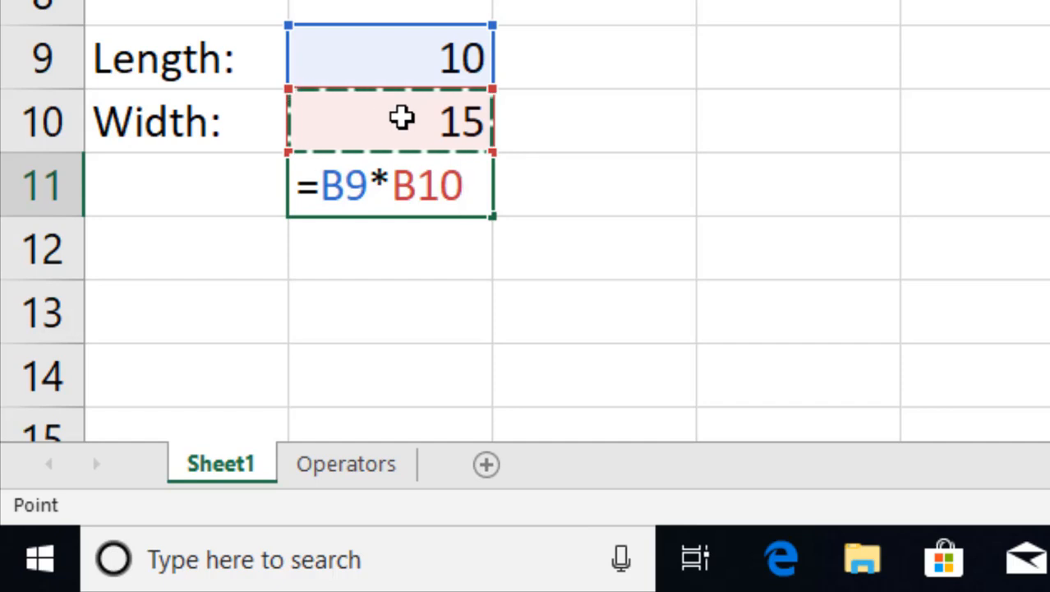
key("Return")
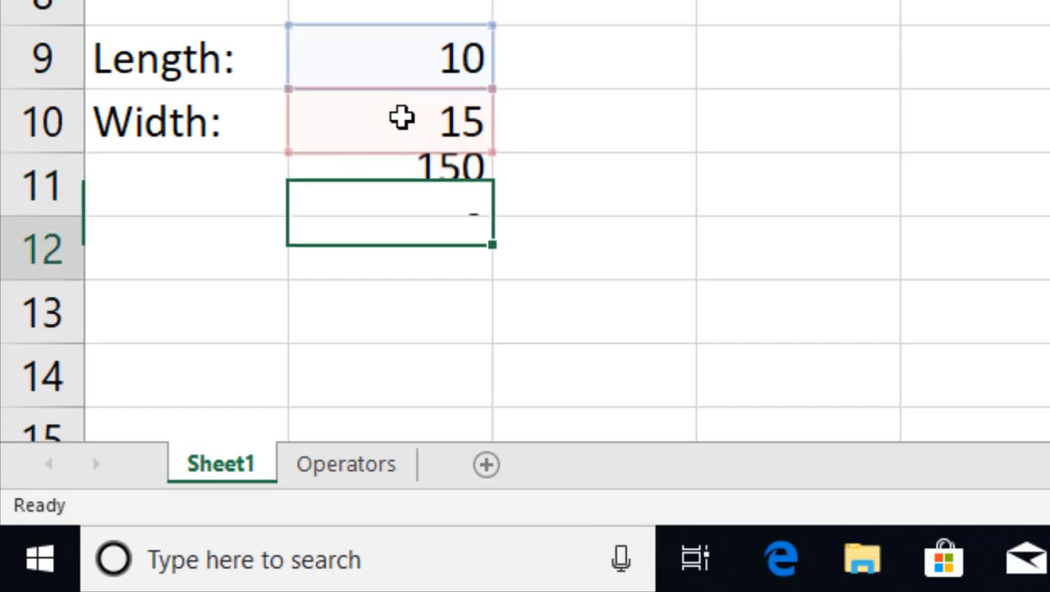
key("Up")
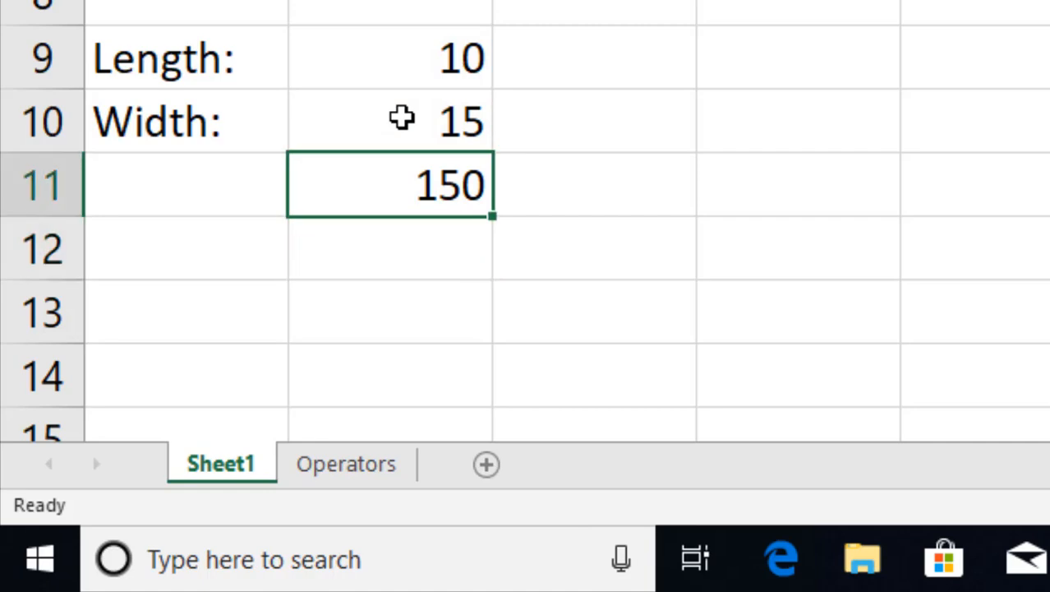